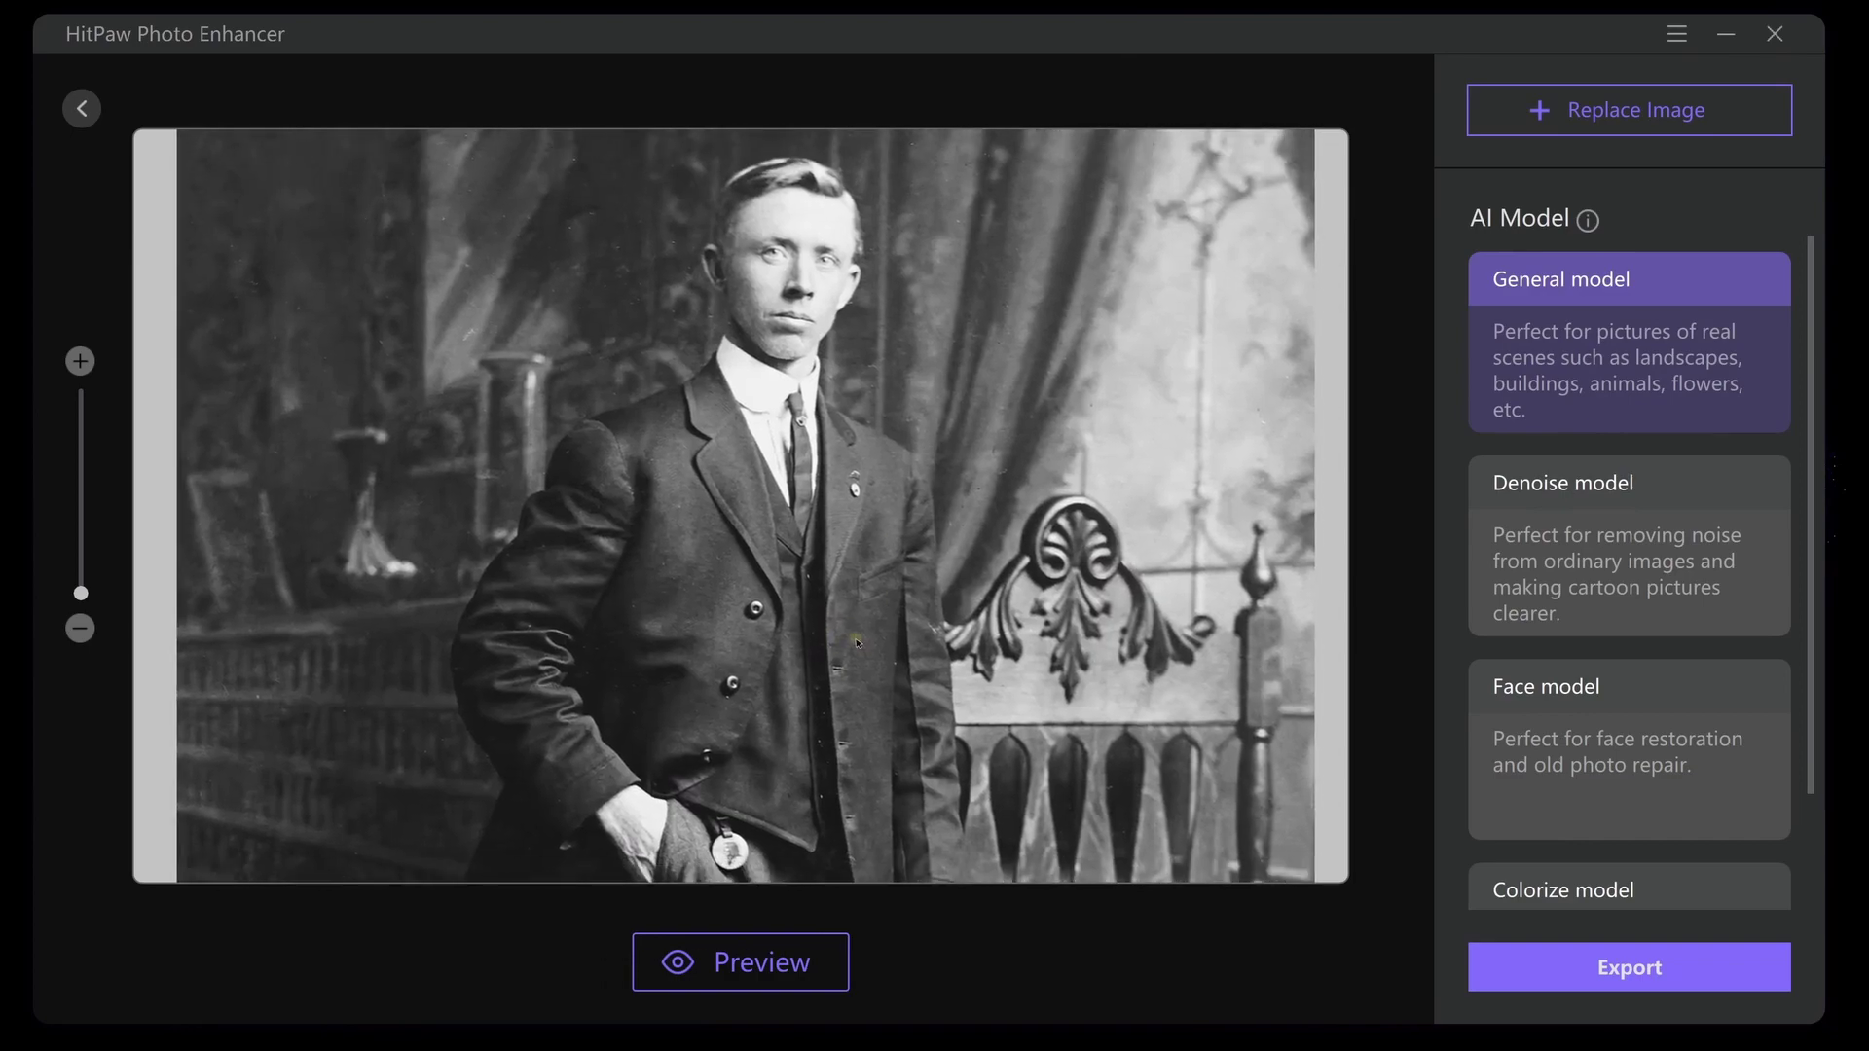
Colorize the suited man's portrait and pan the comparison across his face, legs and jacket
{"action": "left_click", "coordinate": [761, 974]}
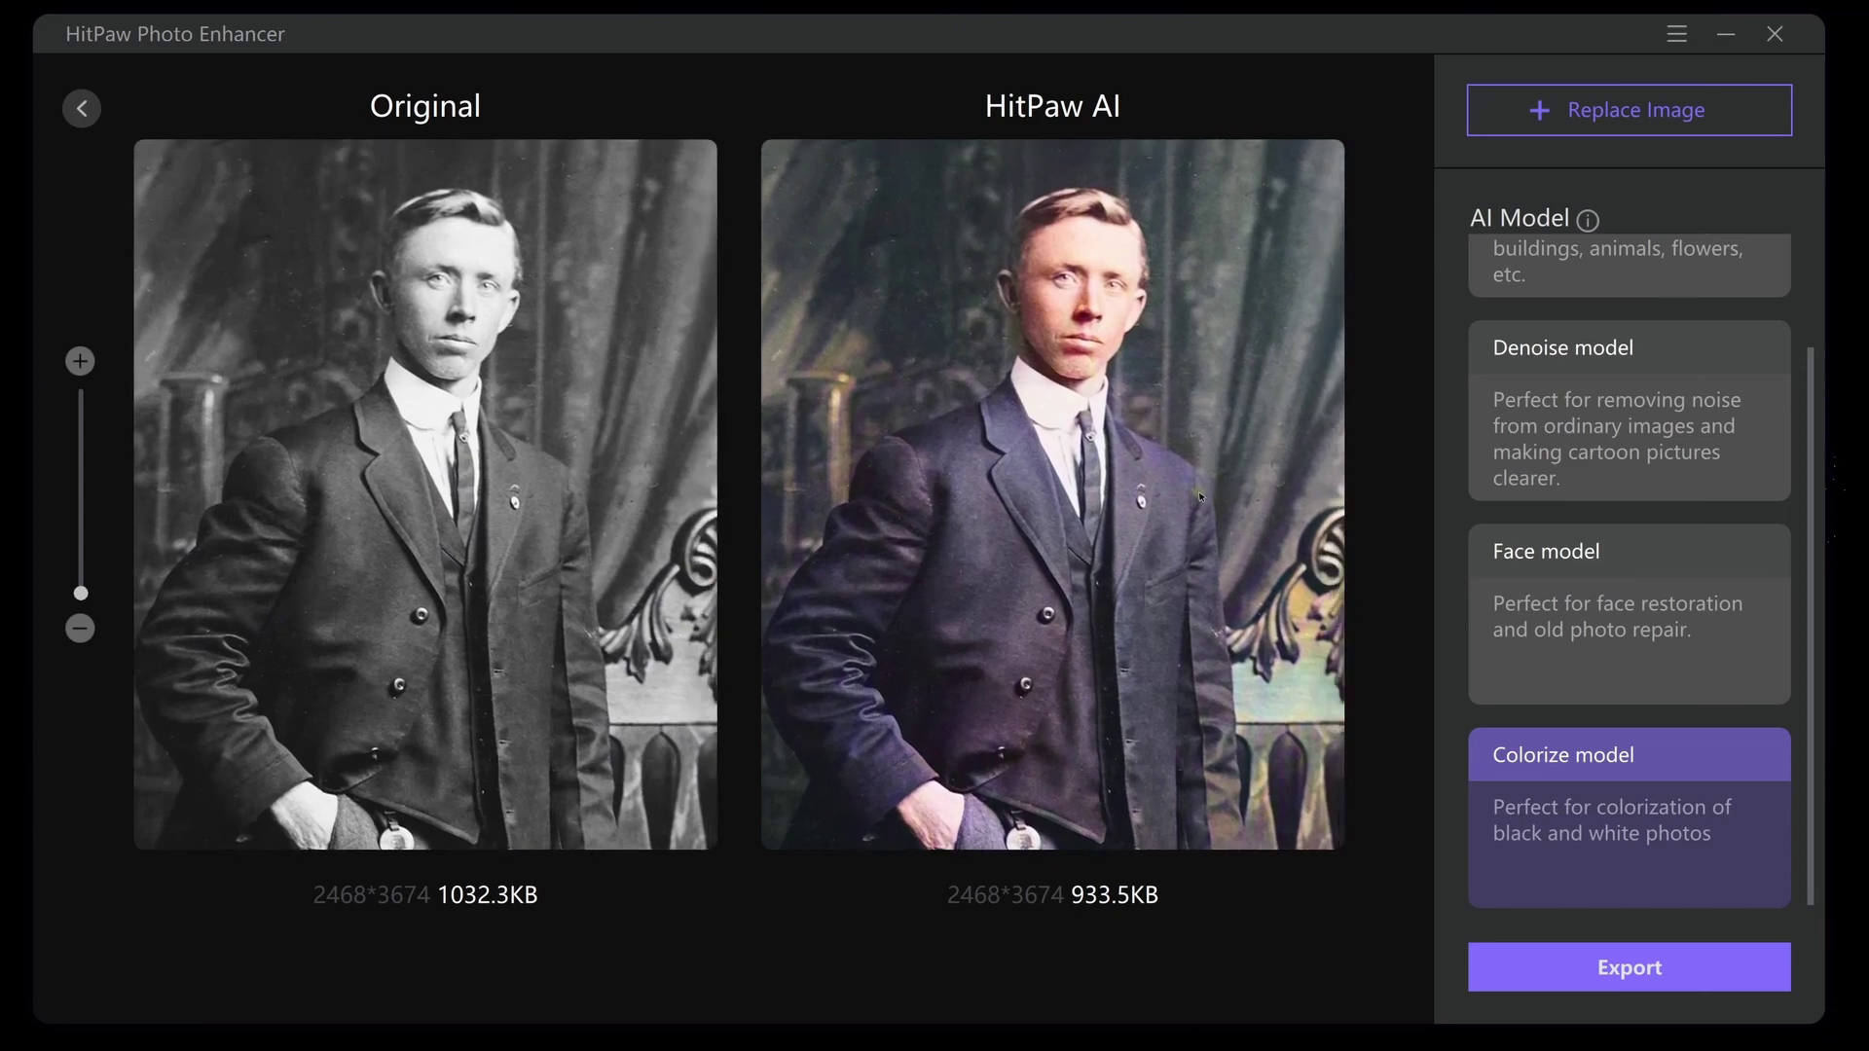
{"action": "left_click_drag", "start_coordinate": [1200, 496], "coordinate": [1232, 507]}
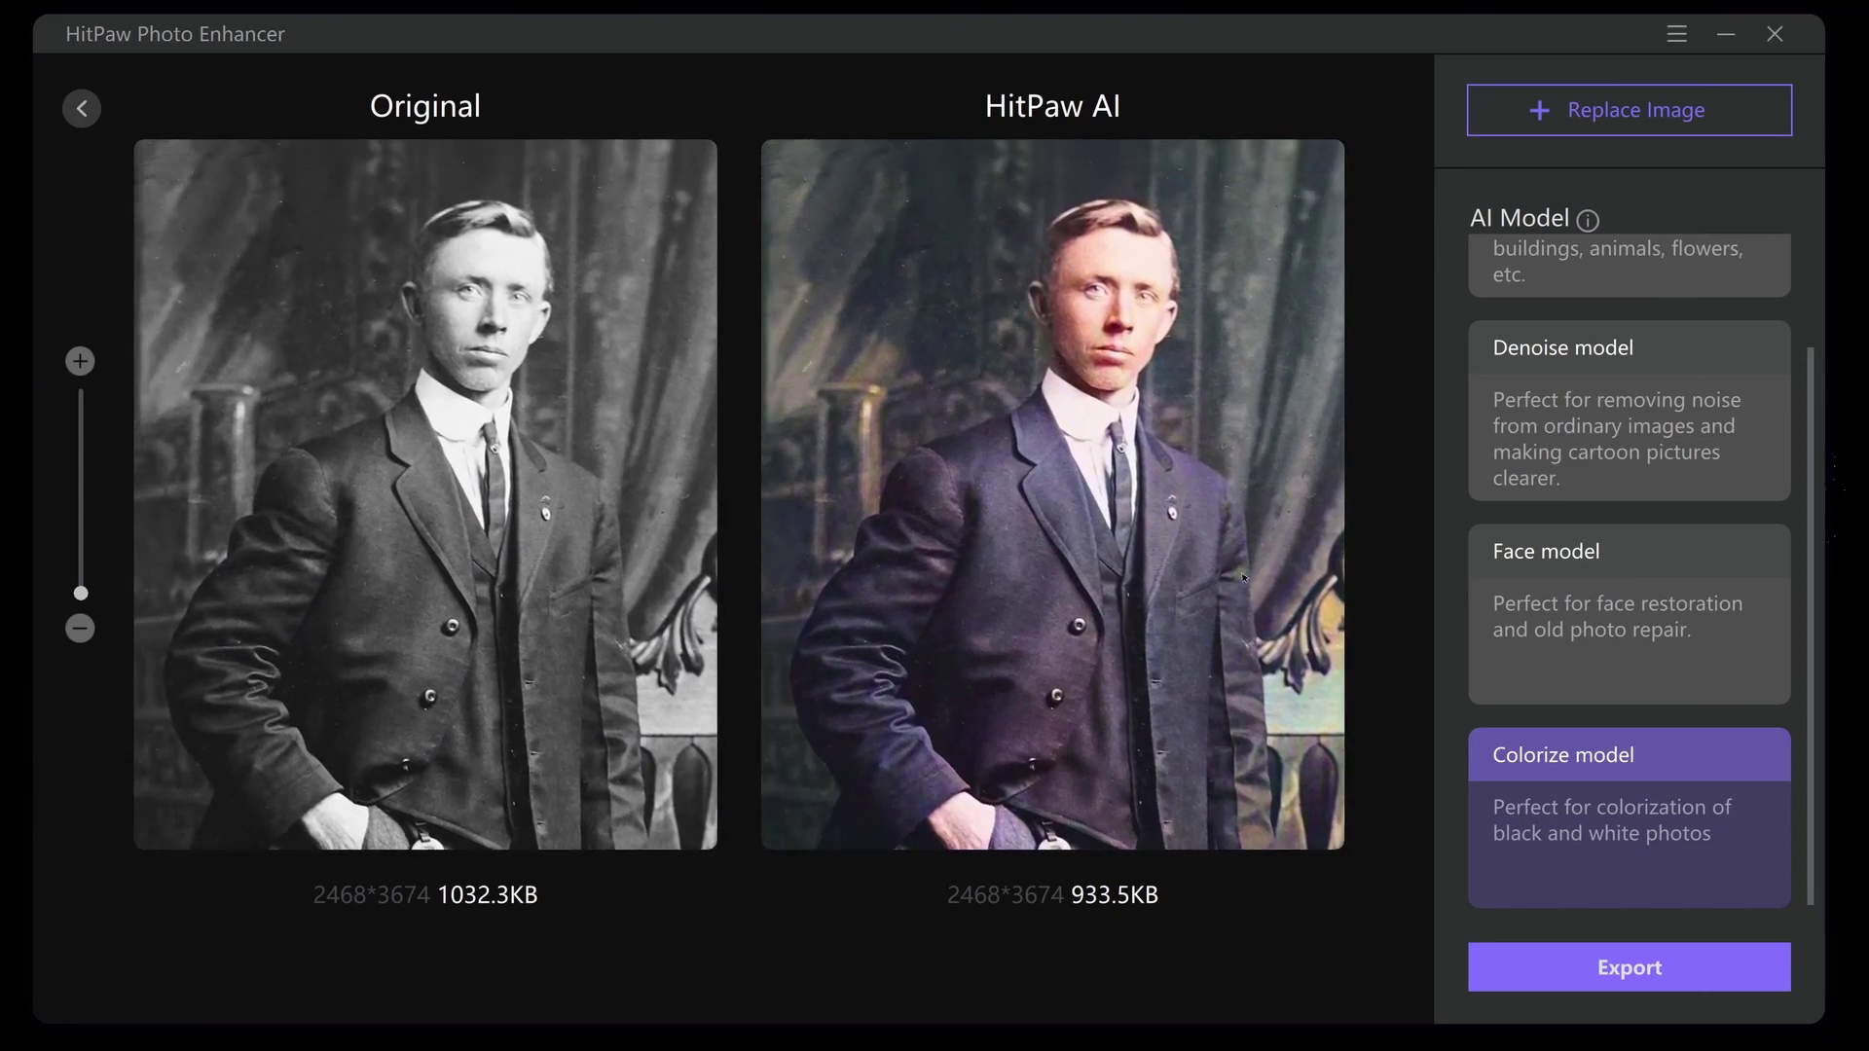
{"action": "left_click_drag", "start_coordinate": [1232, 785], "coordinate": [1083, 533]}
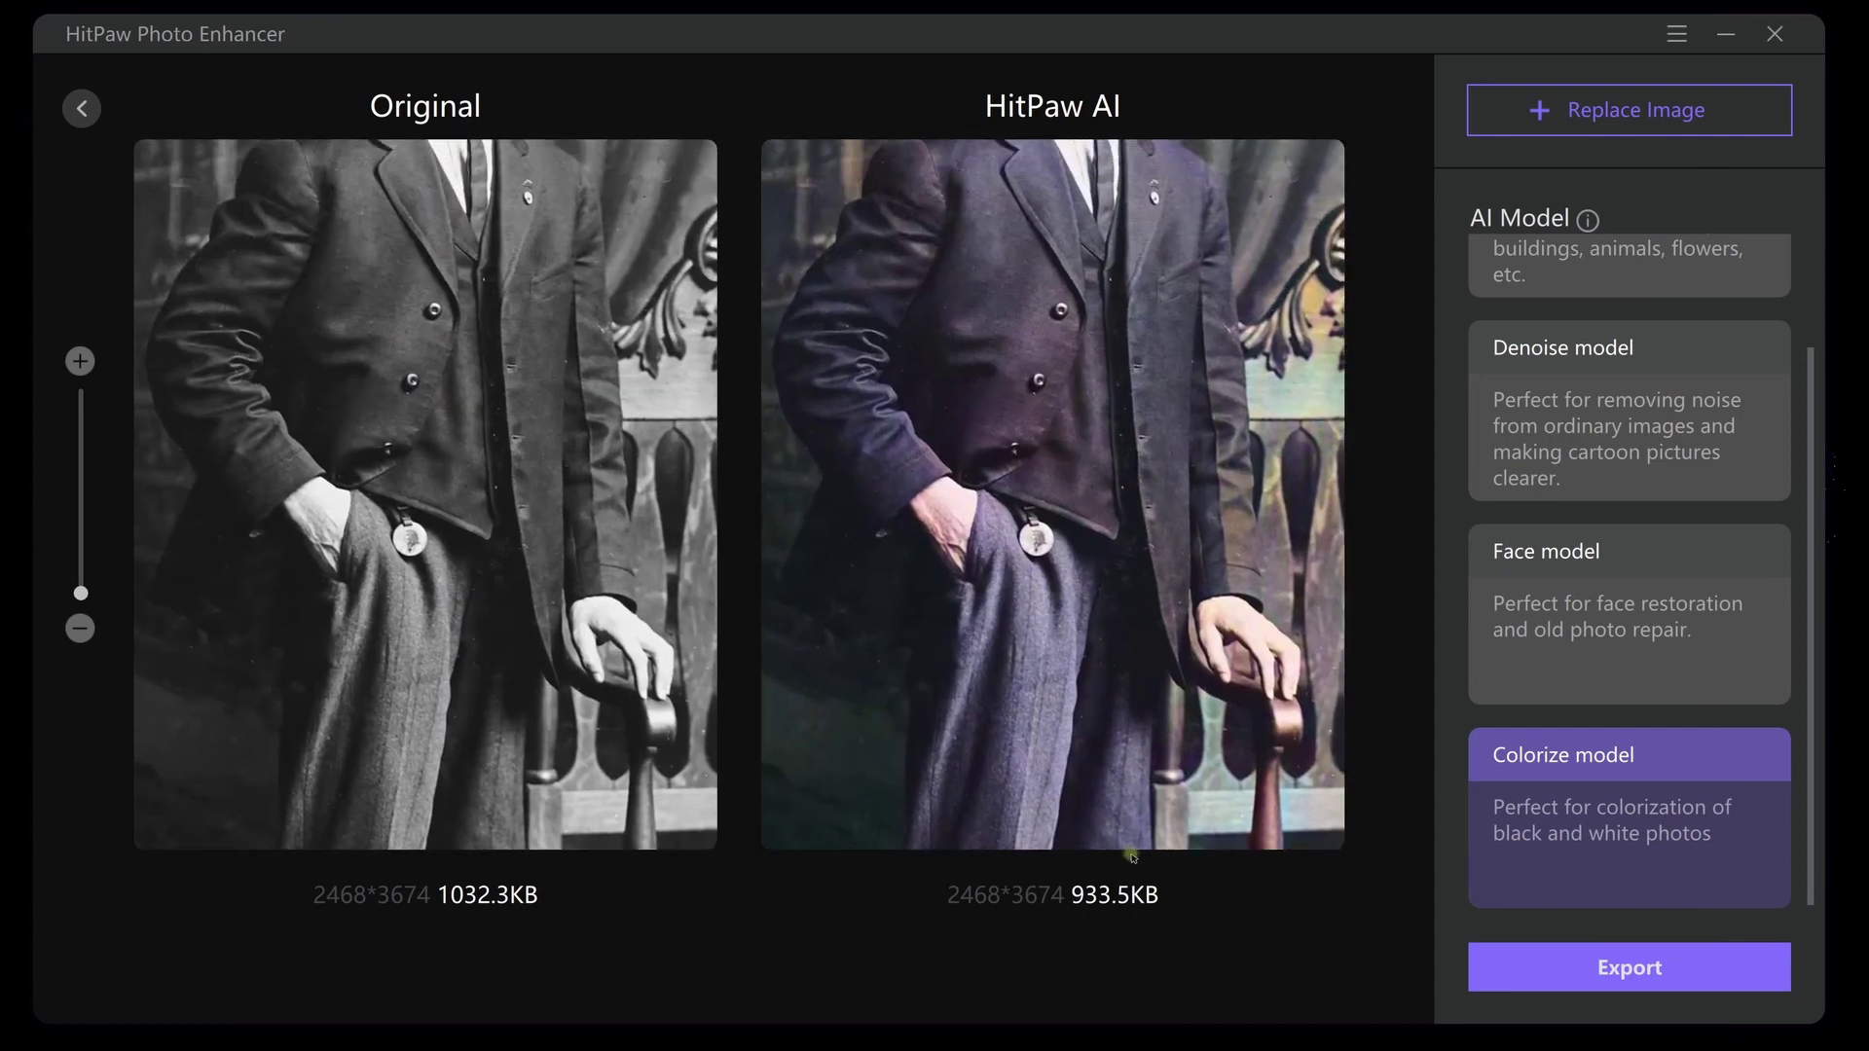
{"action": "mouse_move", "coordinate": [1082, 533]}
{"action": "left_mouse_down"}
{"action": "mouse_move", "coordinate": [1036, 369]}
{"action": "mouse_move", "coordinate": [1054, 663]}
{"action": "left_mouse_up"}
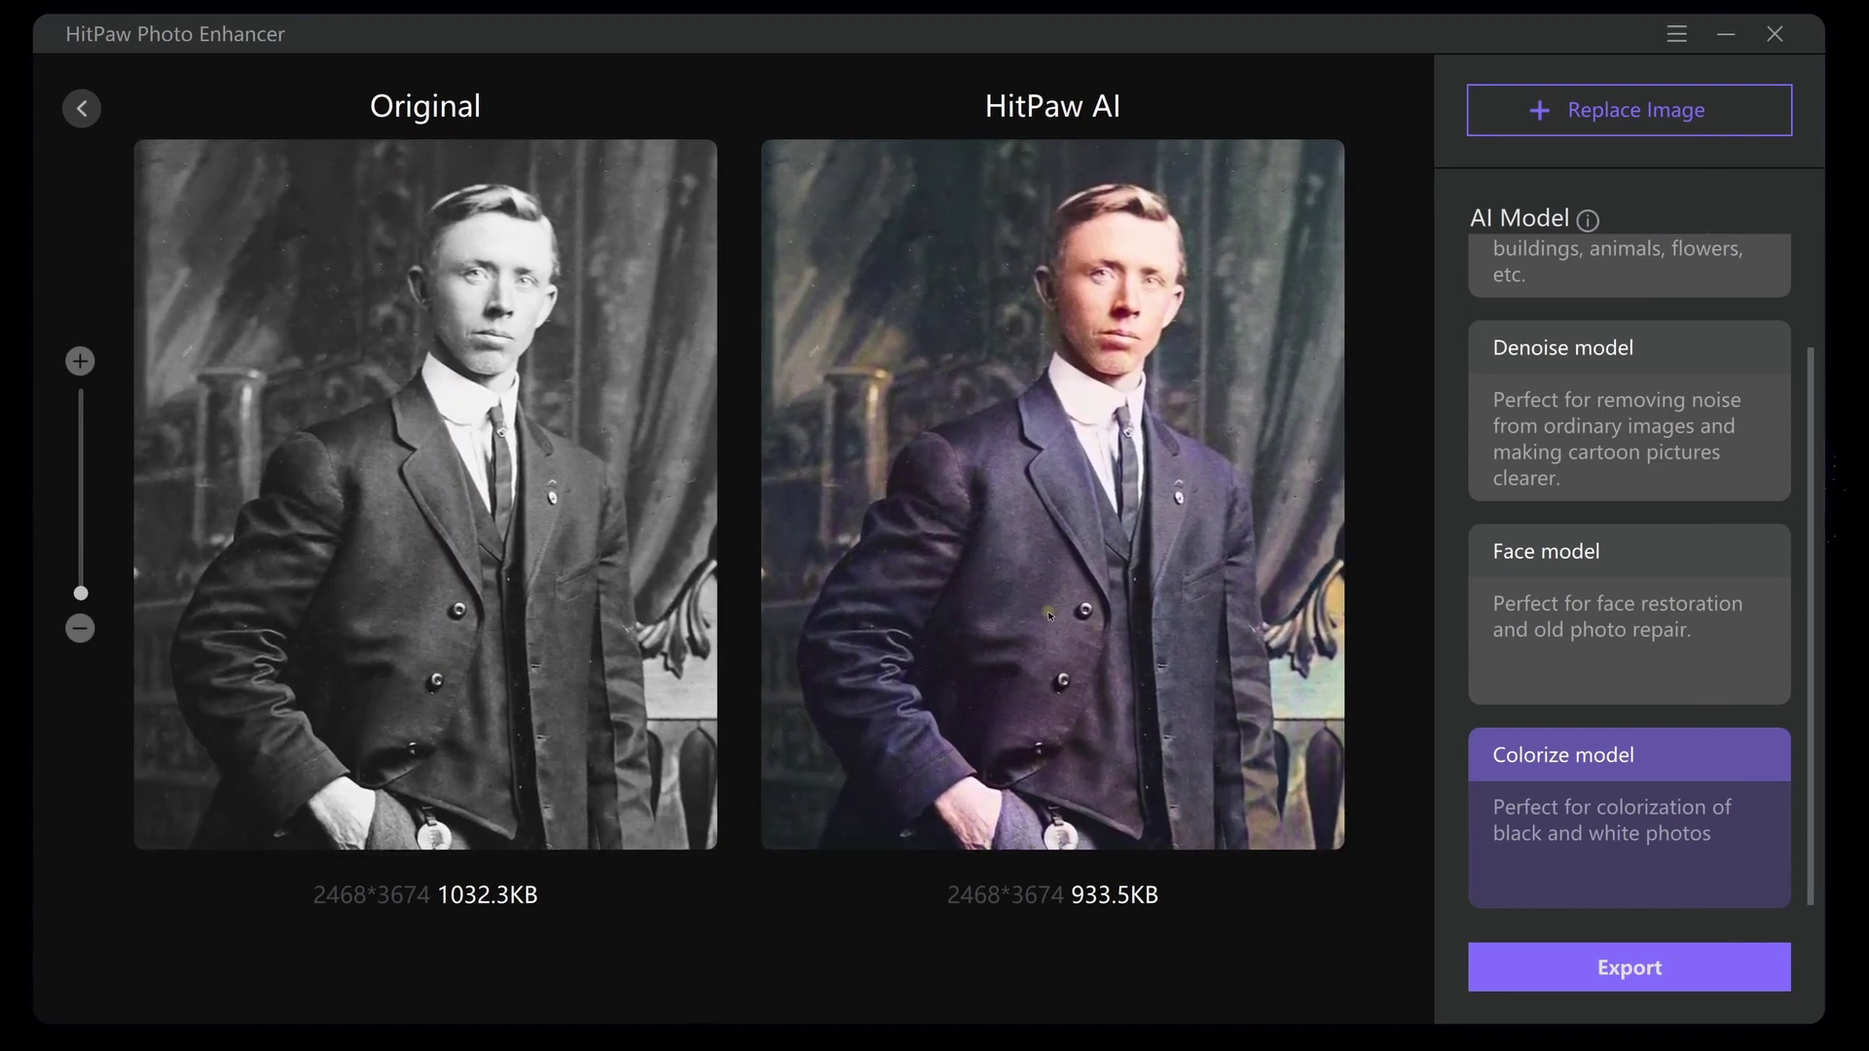
Replace the portrait with 2.jpg and colorize the skiers photo
{"action": "left_click", "coordinate": [1569, 110]}
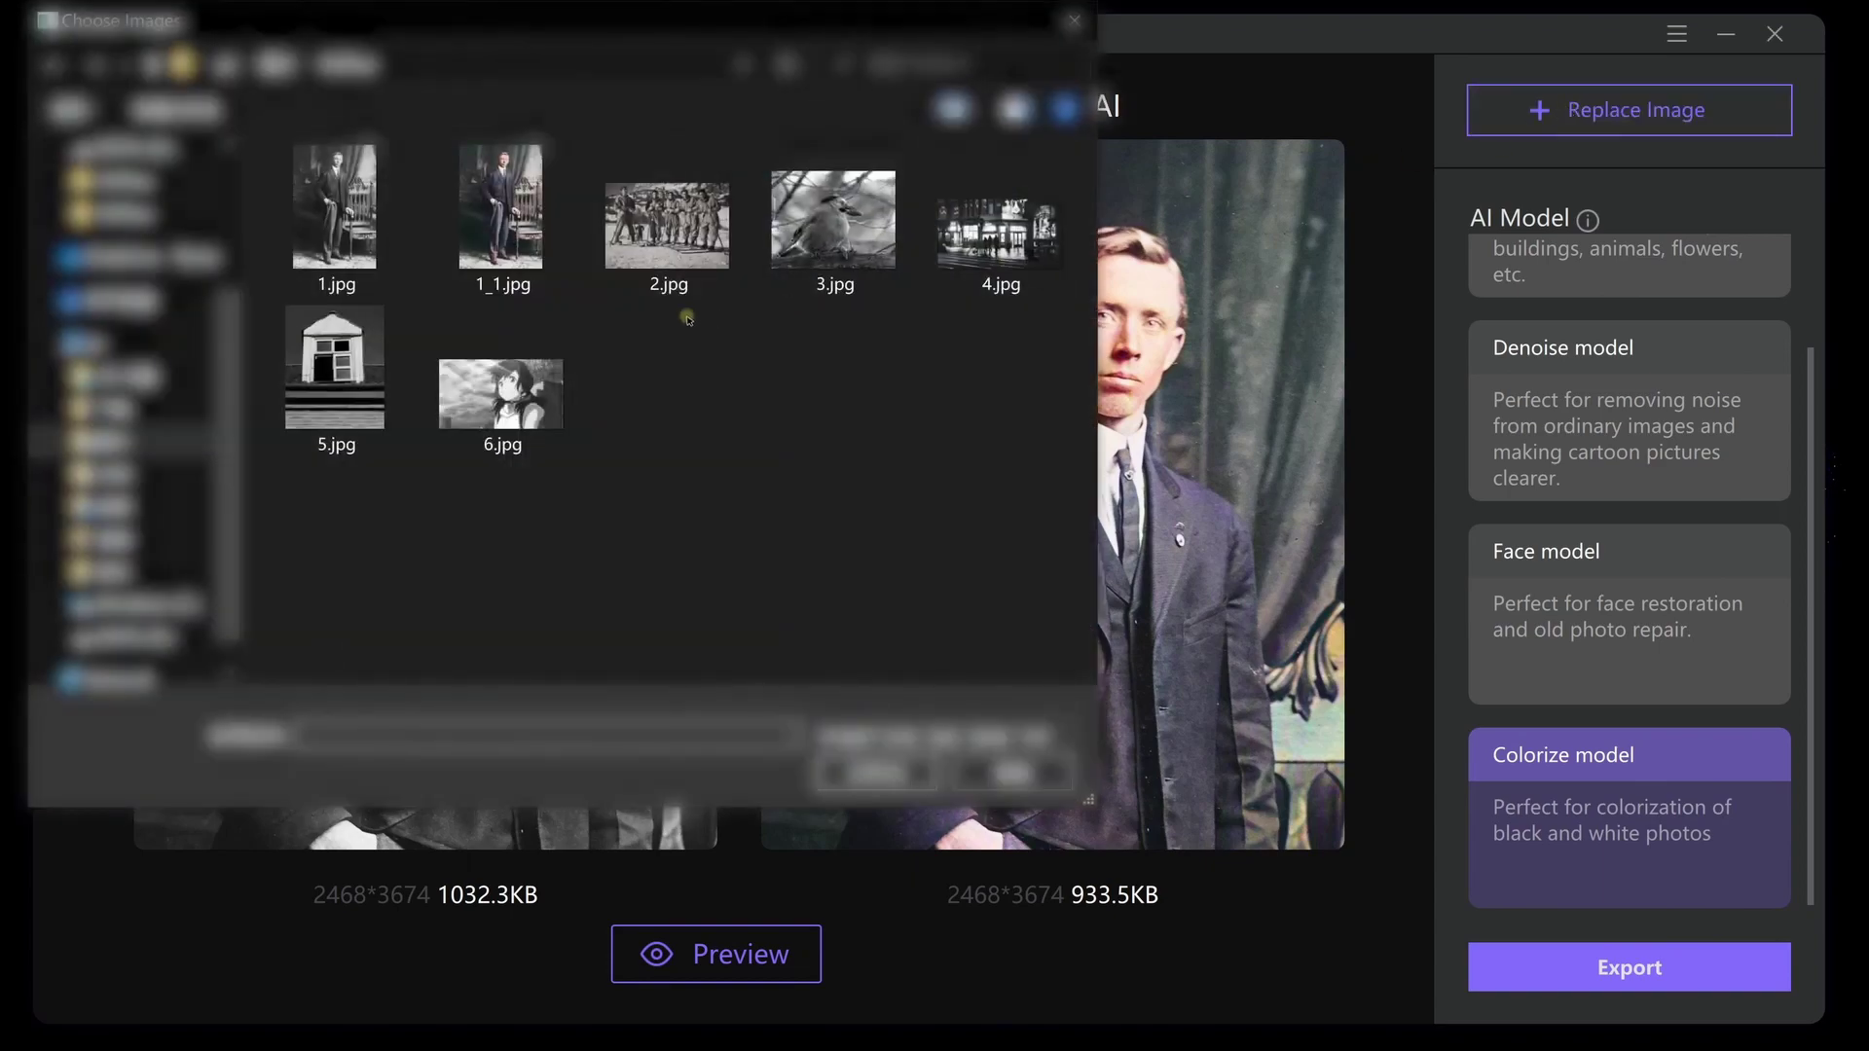
{"action": "left_click", "coordinate": [655, 232]}
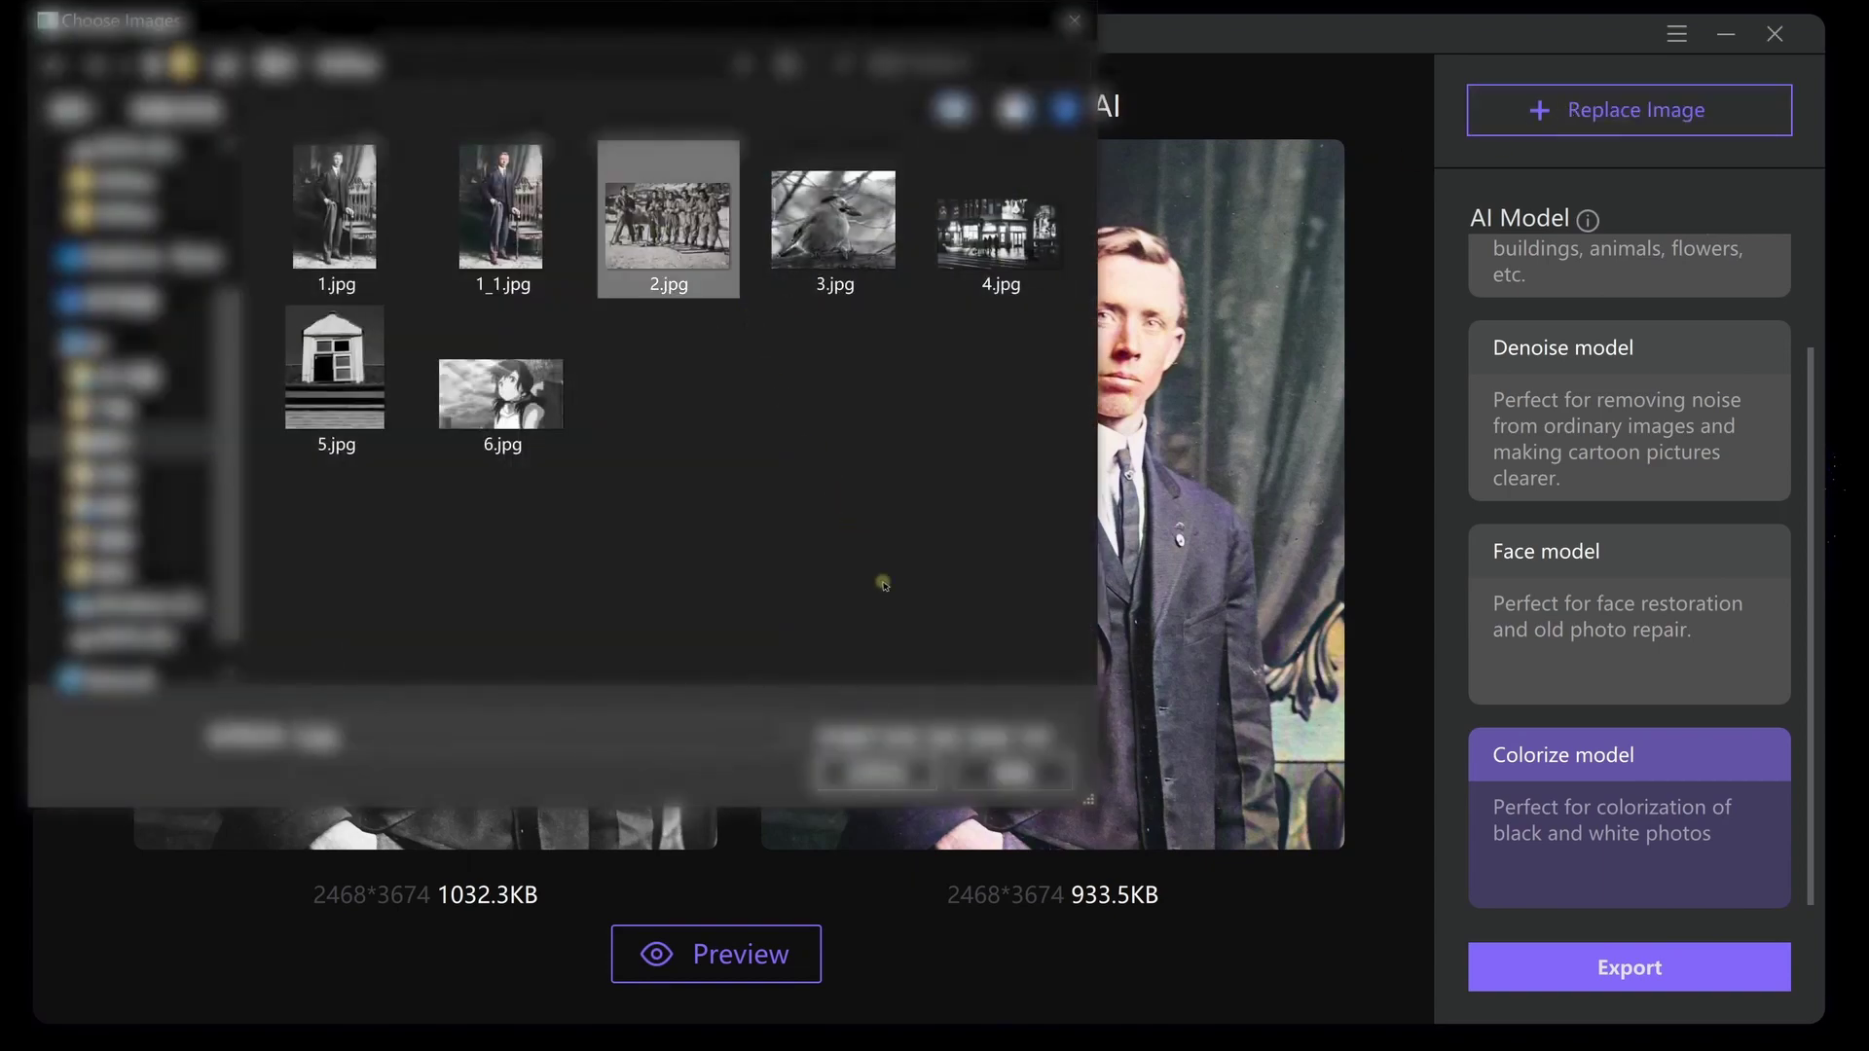
{"action": "left_click", "coordinate": [880, 774]}
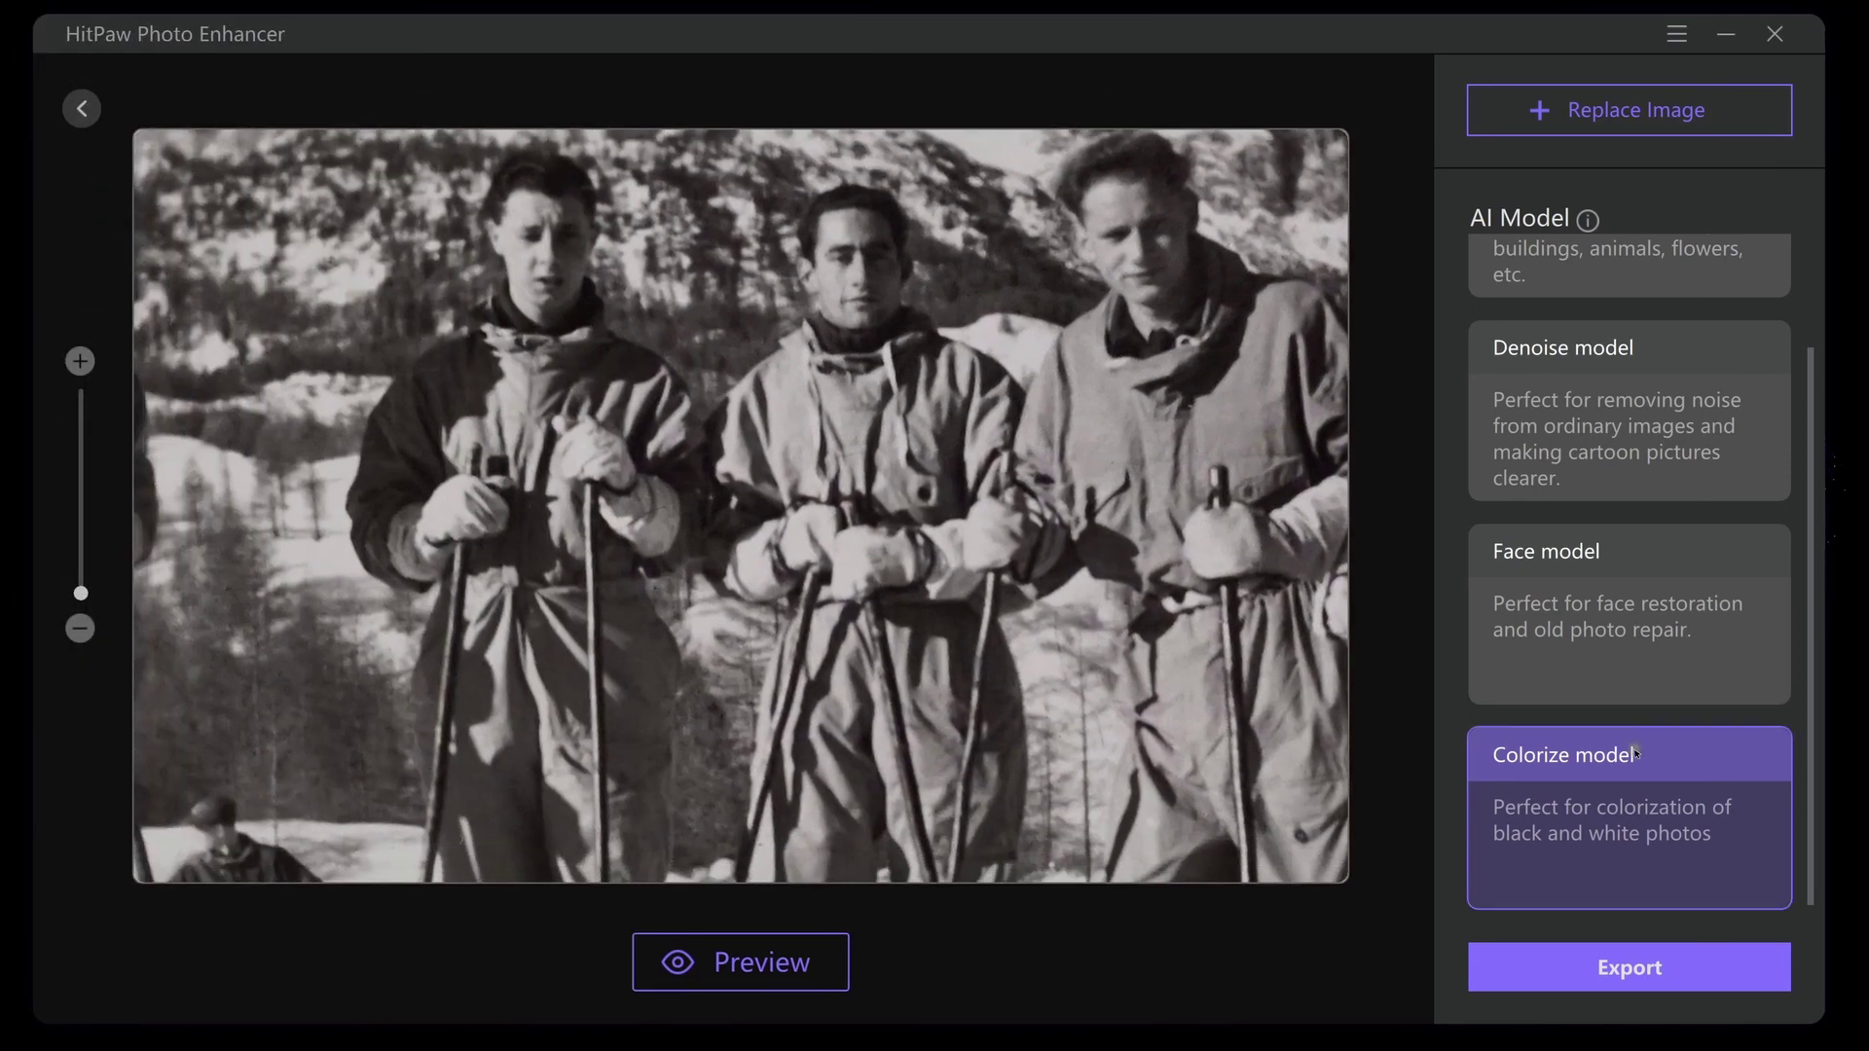
{"action": "left_click", "coordinate": [769, 961]}
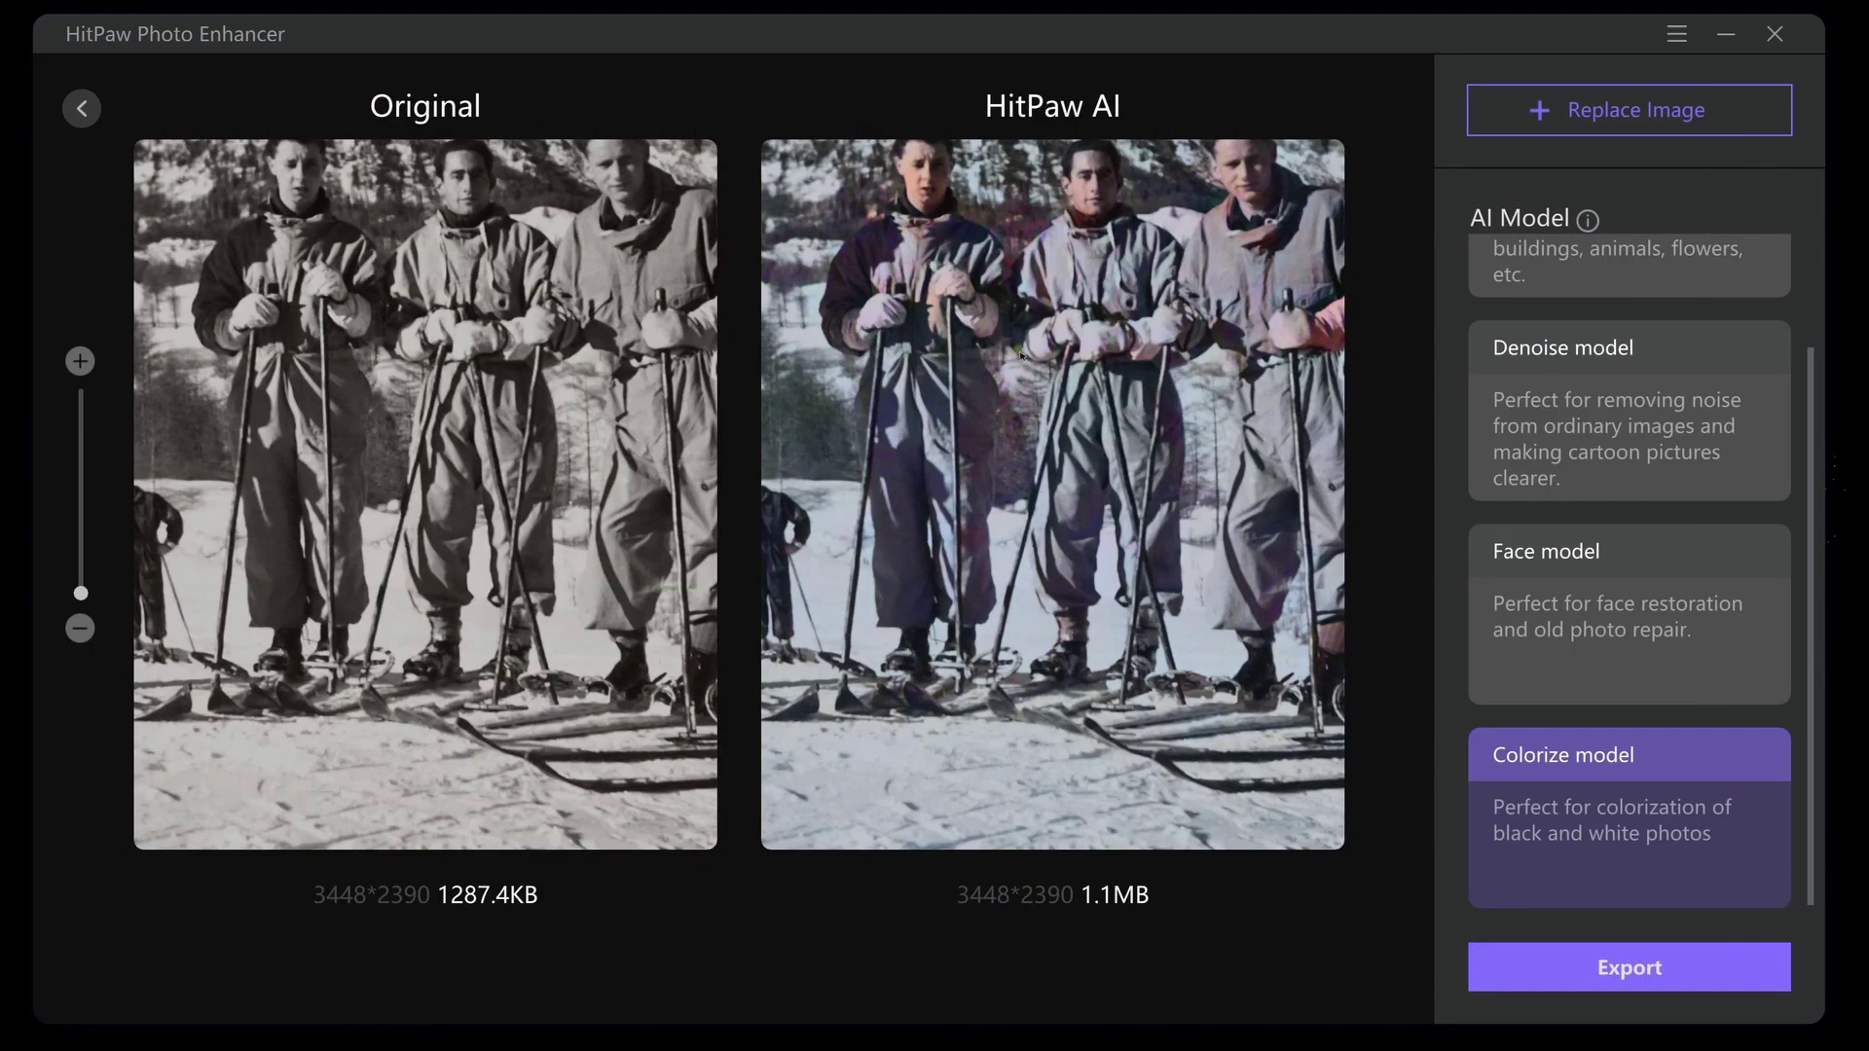
Pan the skiers comparison across the men's heads, the rightmost man and the small skier
{"action": "left_click_drag", "start_coordinate": [1020, 358], "coordinate": [963, 490]}
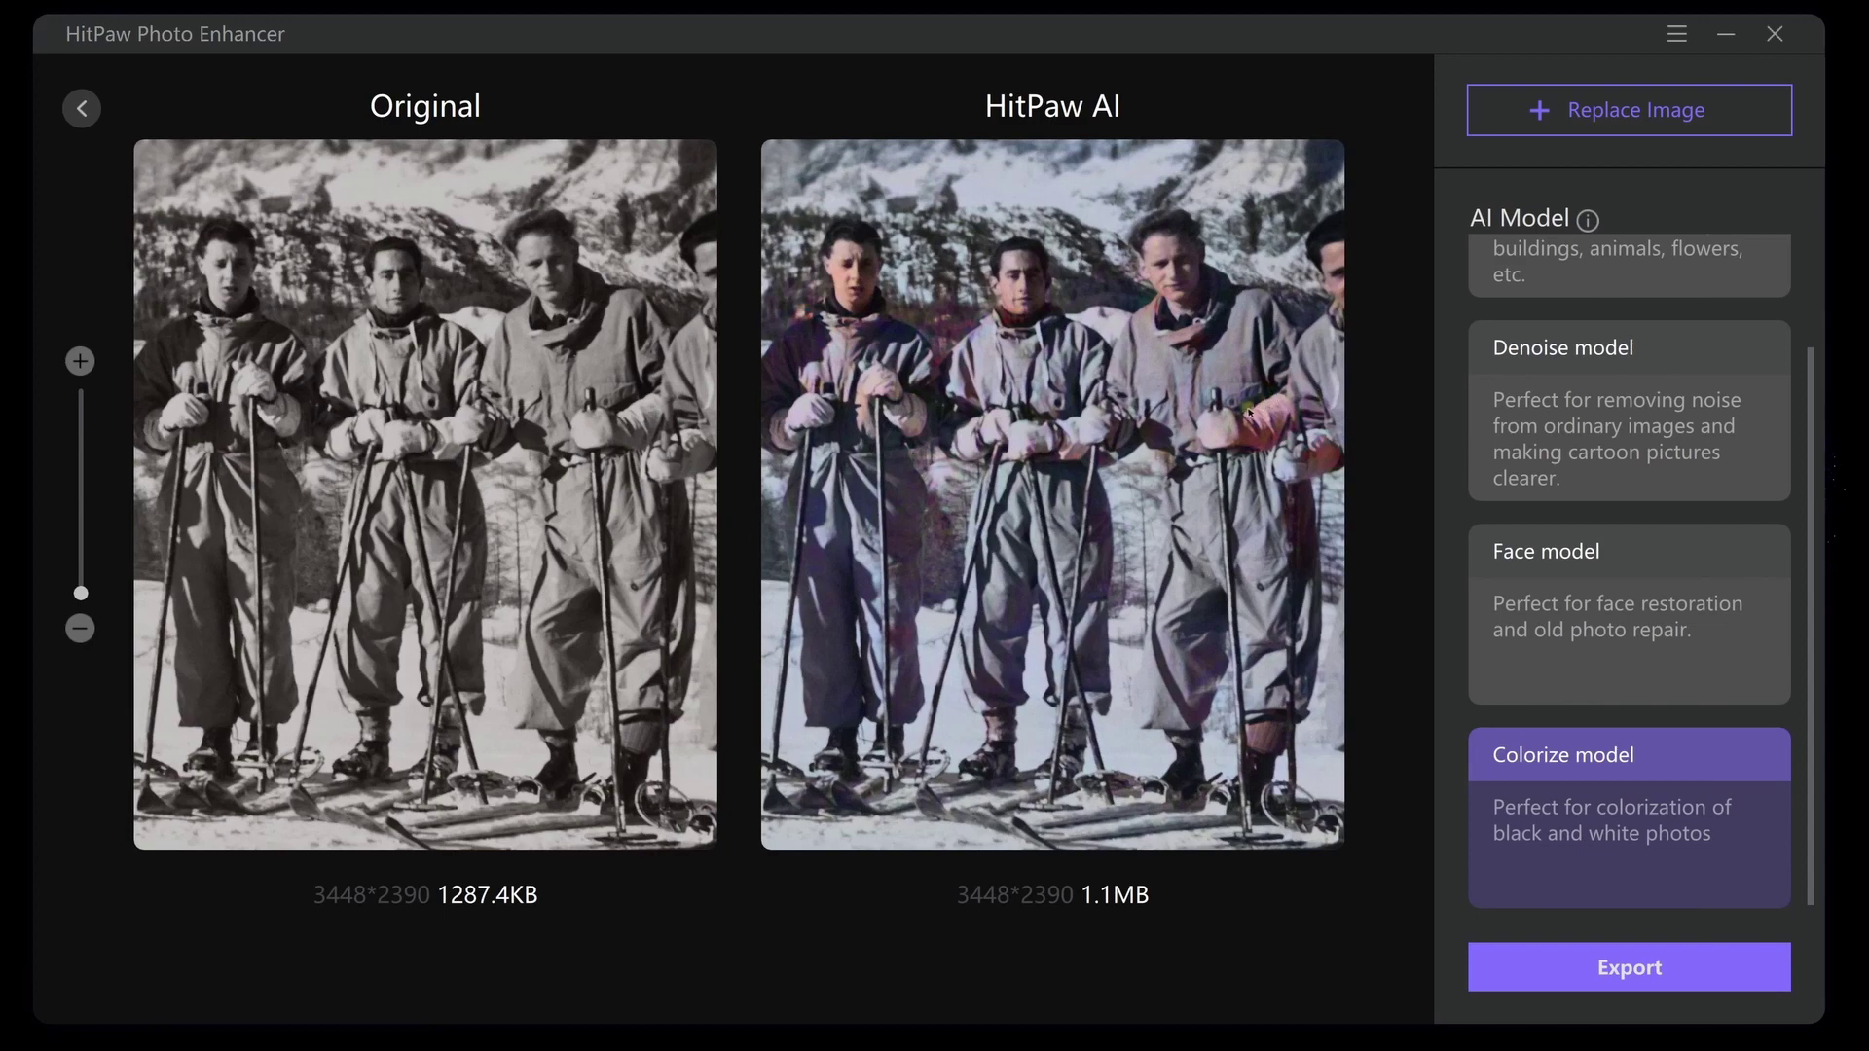
{"action": "left_click_drag", "start_coordinate": [1248, 412], "coordinate": [973, 473]}
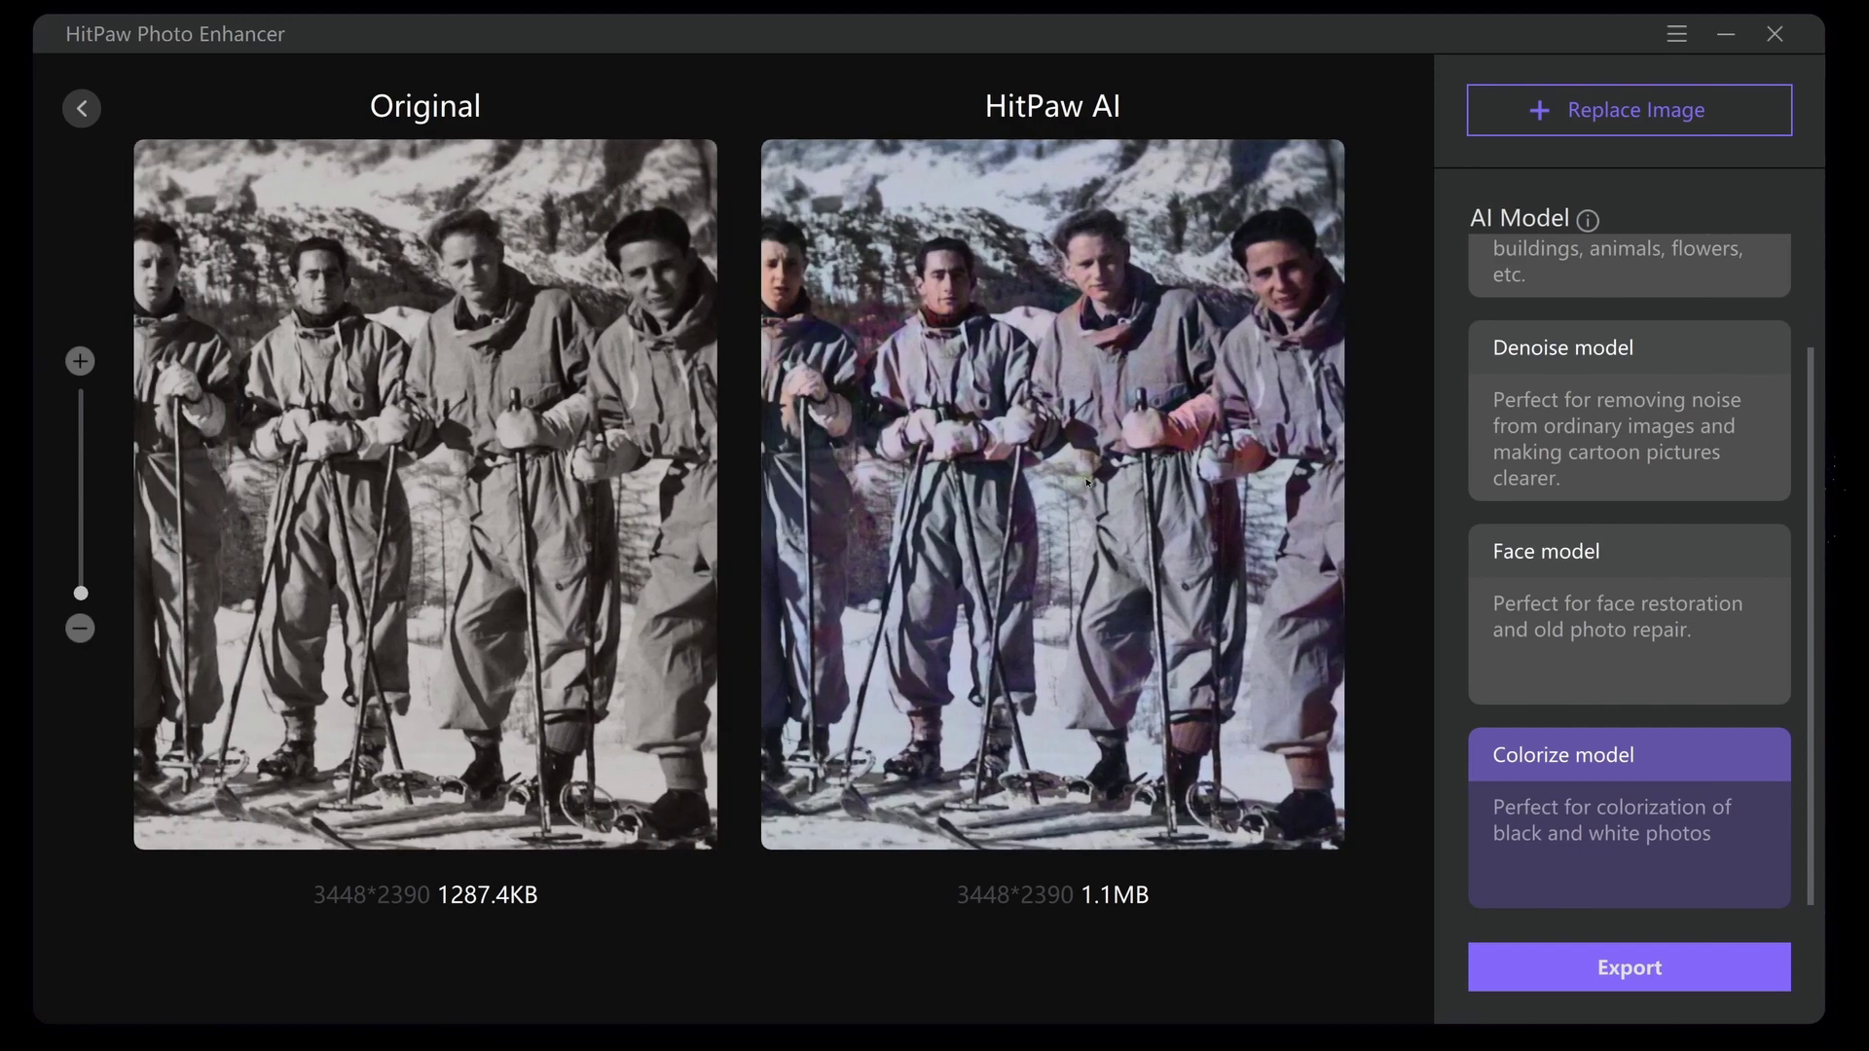
{"action": "left_click_drag", "start_coordinate": [923, 484], "coordinate": [1291, 435]}
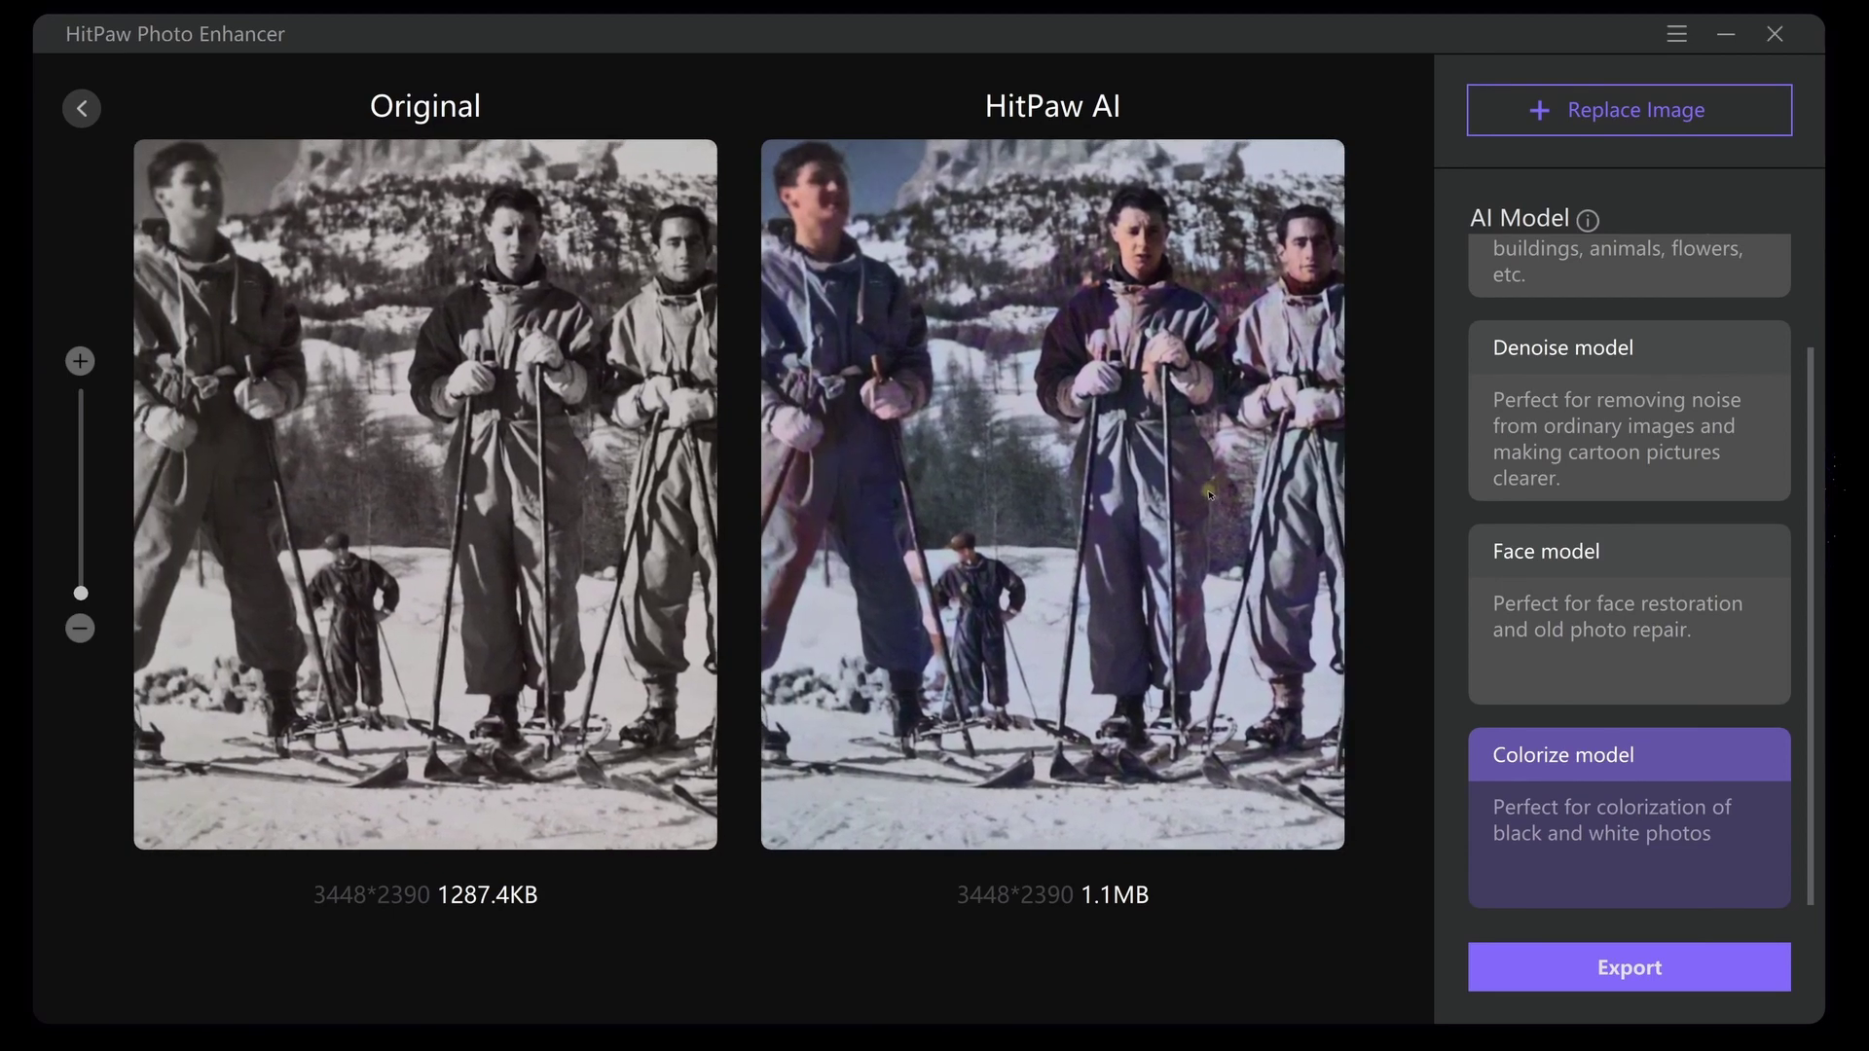
{"action": "mouse_move", "coordinate": [1106, 481]}
{"action": "left_mouse_down"}
{"action": "mouse_move", "coordinate": [923, 576]}
{"action": "mouse_move", "coordinate": [852, 582]}
{"action": "left_mouse_up"}
{"action": "left_click_drag", "start_coordinate": [1238, 427], "coordinate": [1060, 466]}
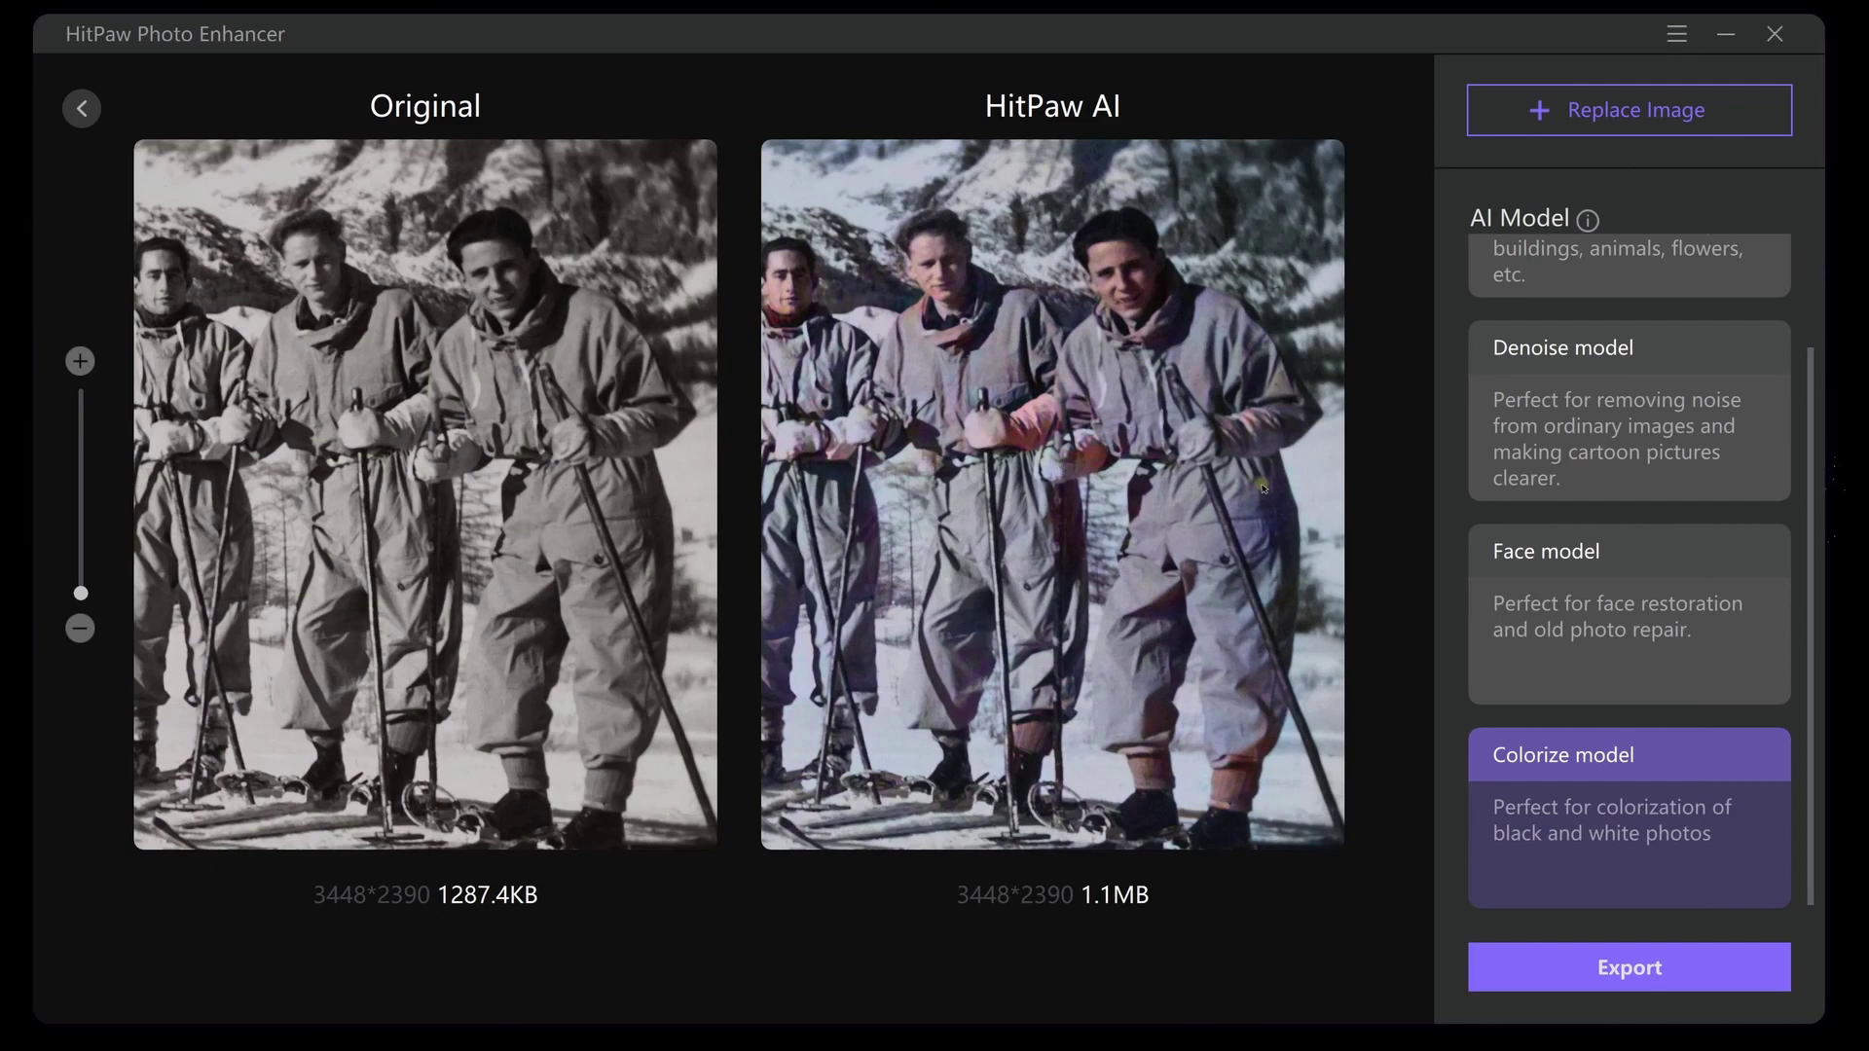
Load and colorize the 3.jpg bird photo, then replace it with the night street scene
{"action": "left_click", "coordinate": [1628, 110]}
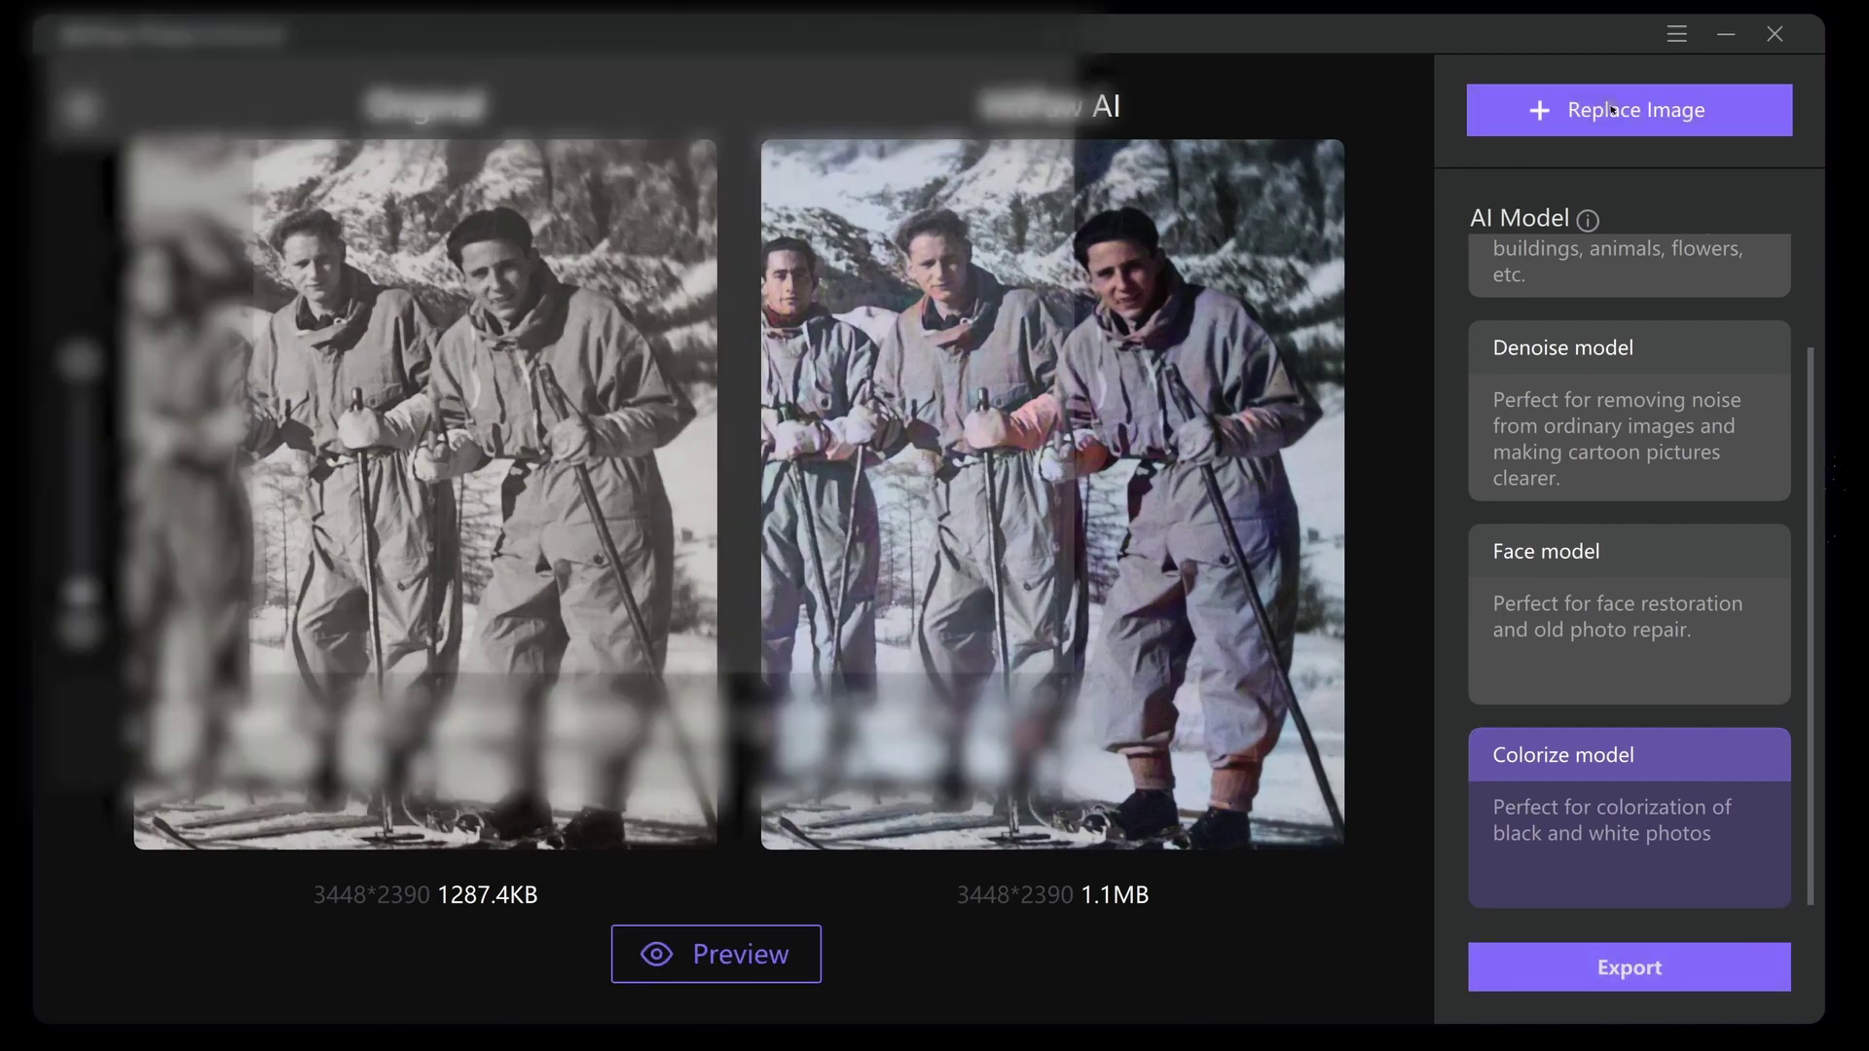
{"action": "double_click", "coordinate": [968, 282]}
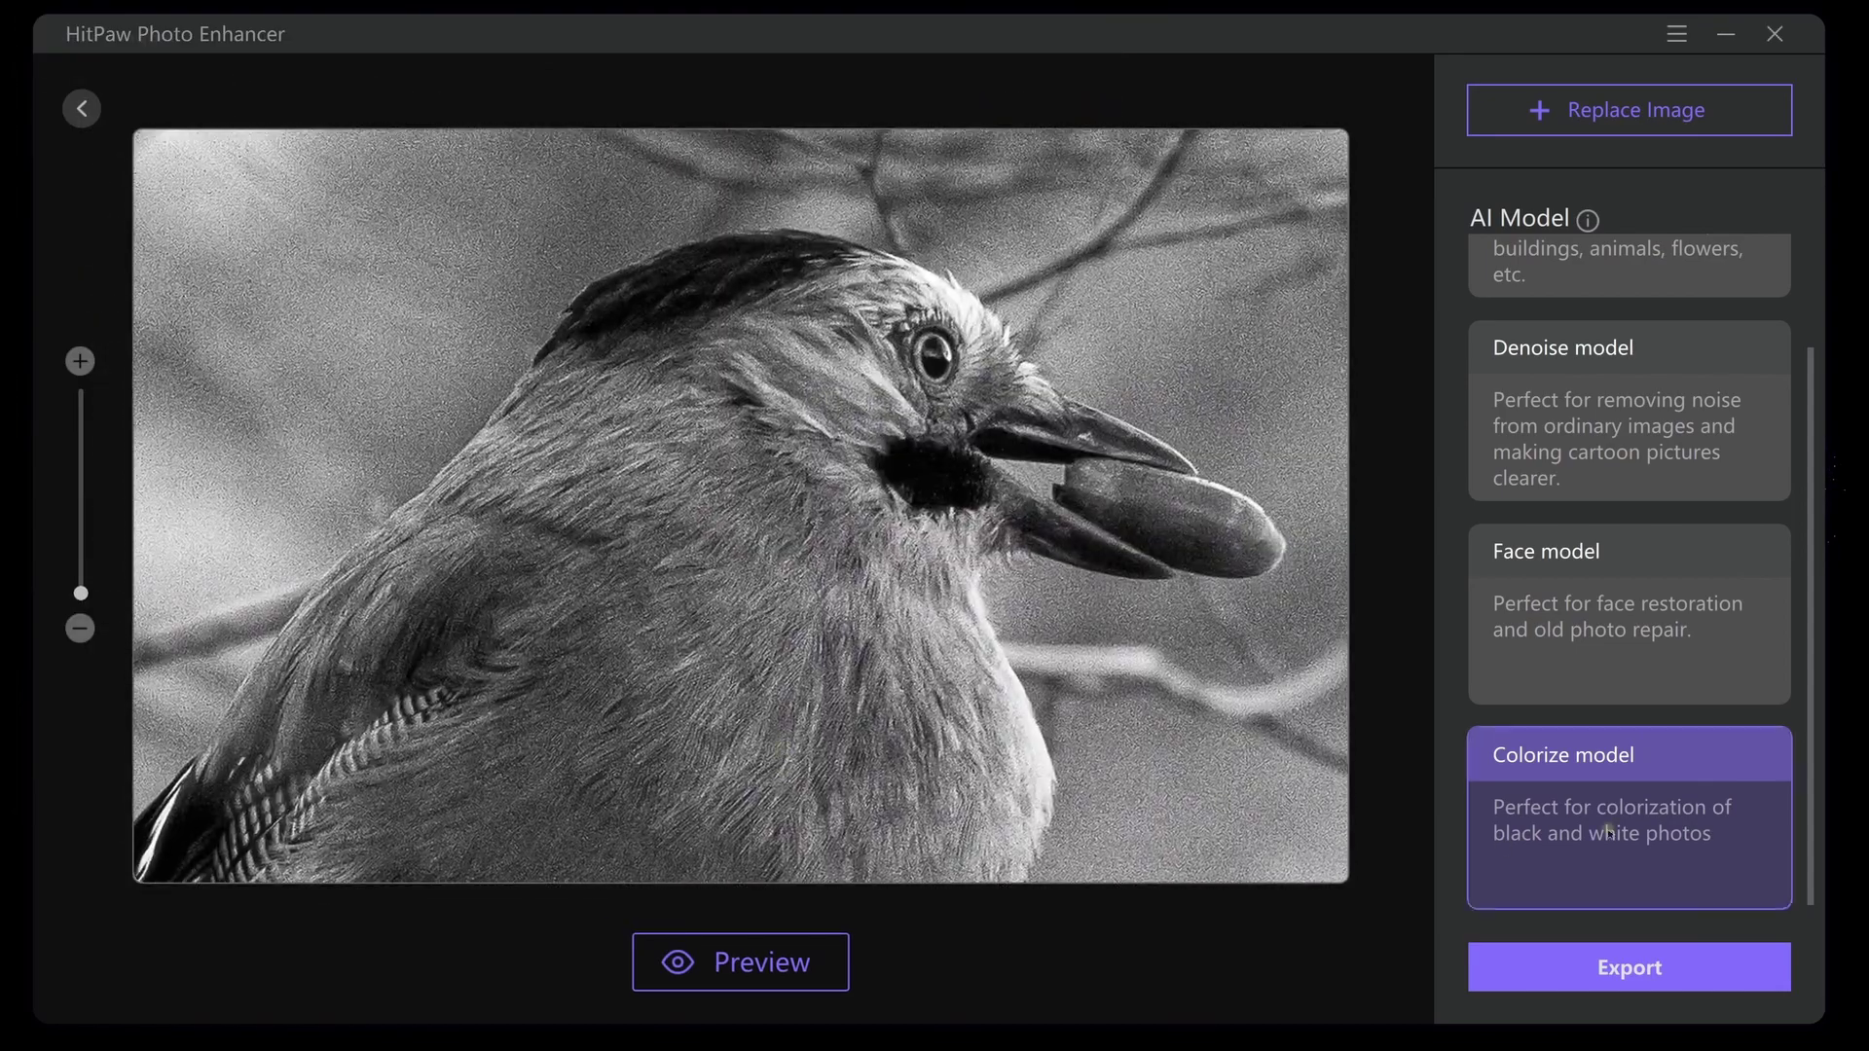
{"action": "left_click", "coordinate": [813, 962]}
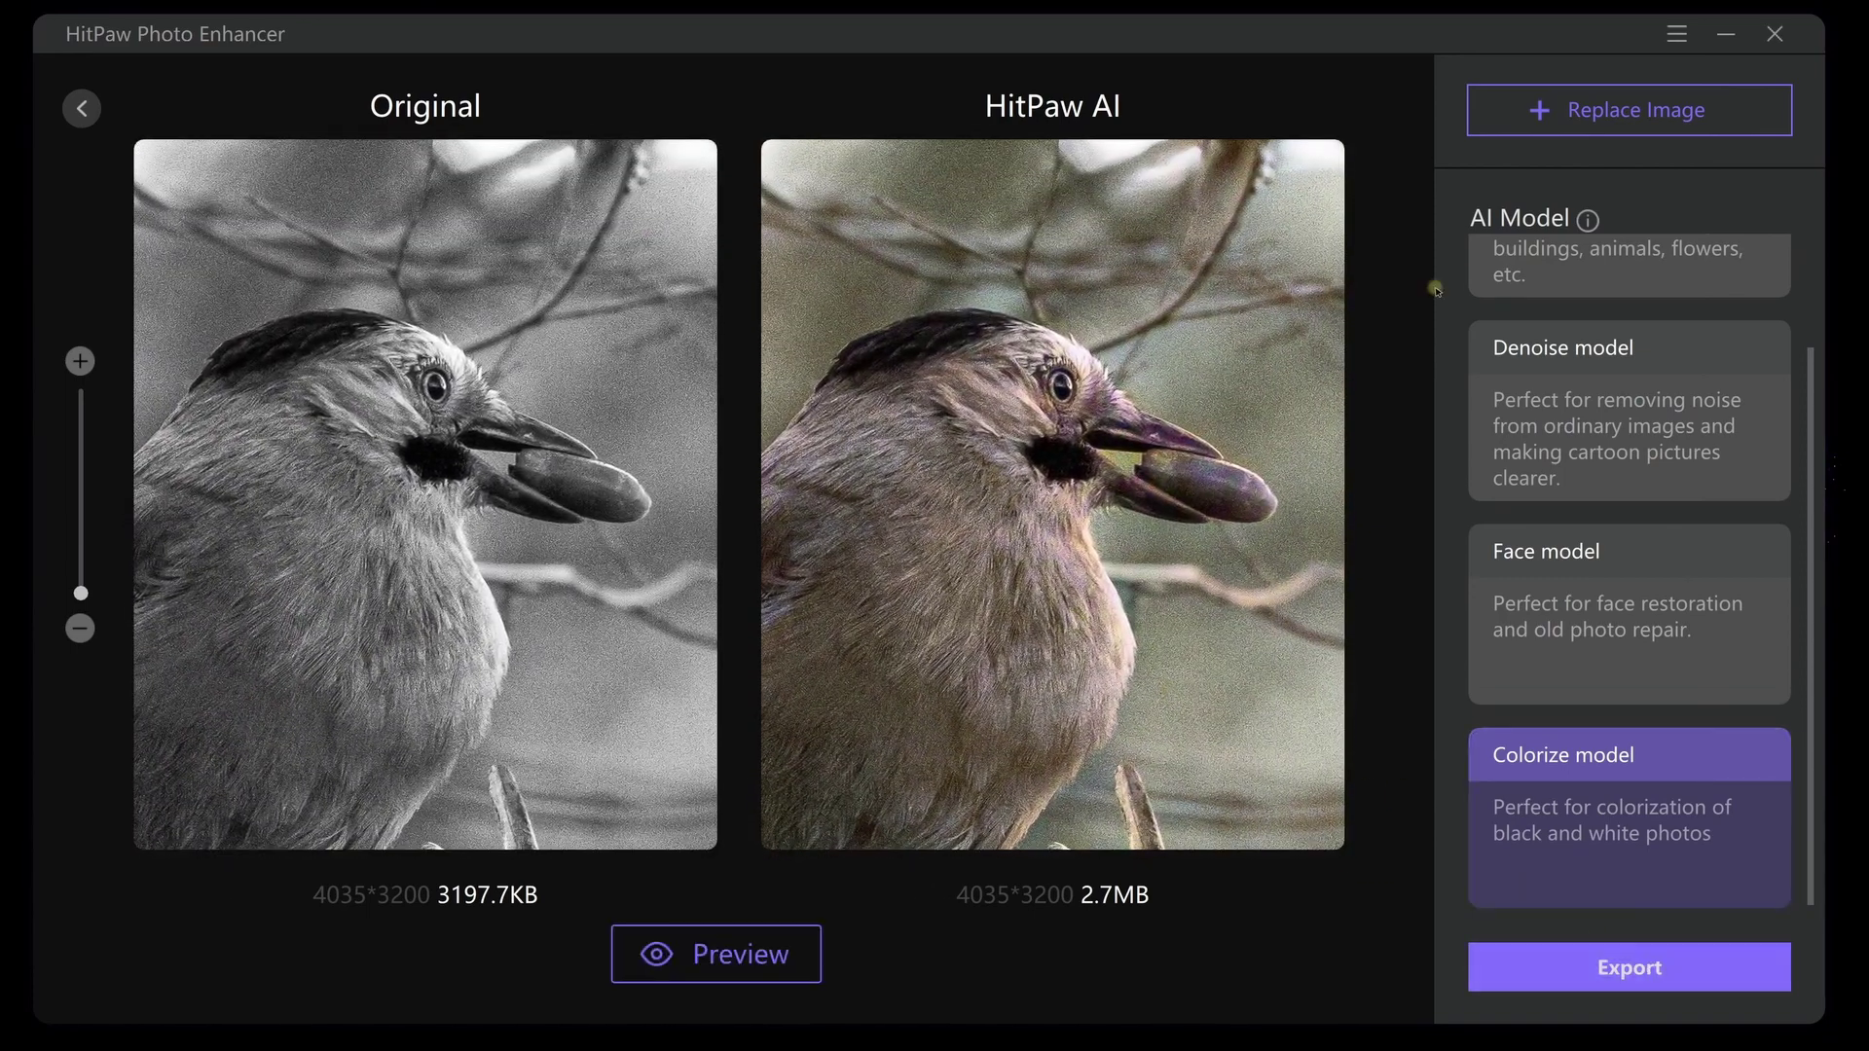
{"action": "left_click", "coordinate": [1480, 127]}
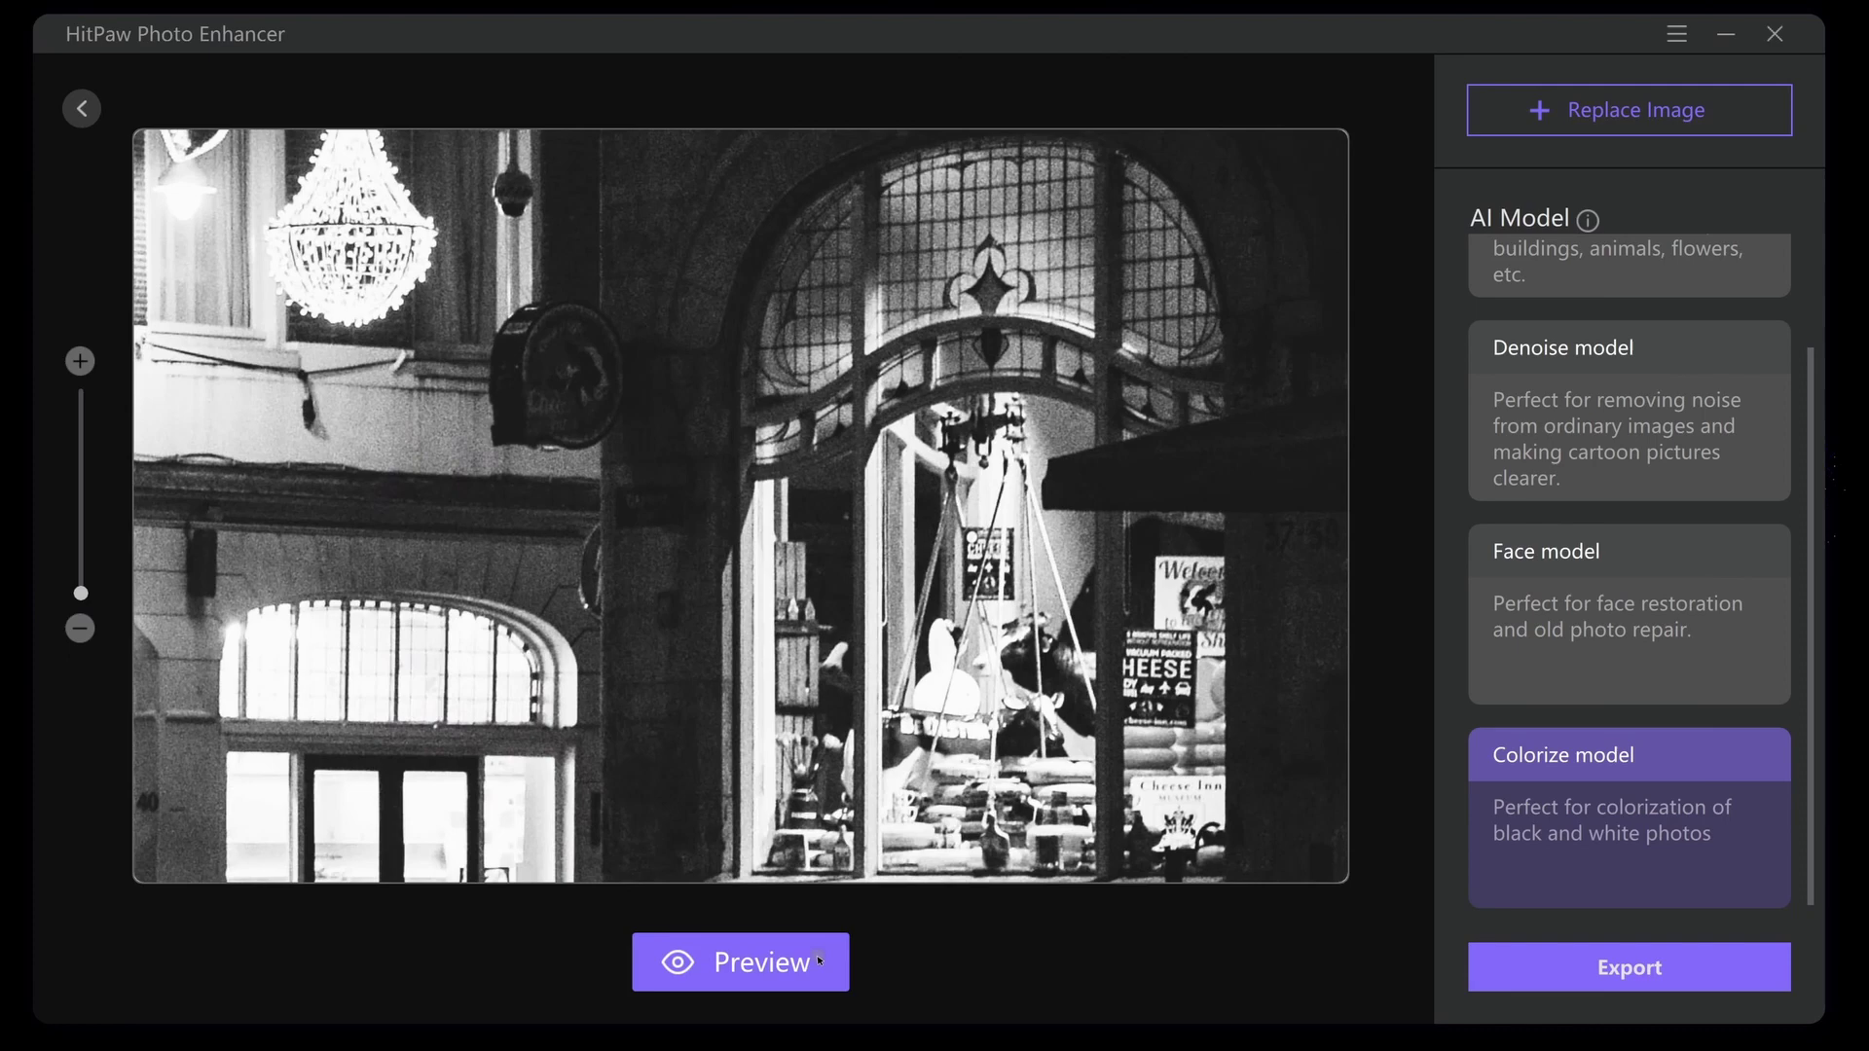
Colorize the night street scene, then load and colorize the 5.jpg window photo
{"action": "left_click", "coordinate": [817, 961]}
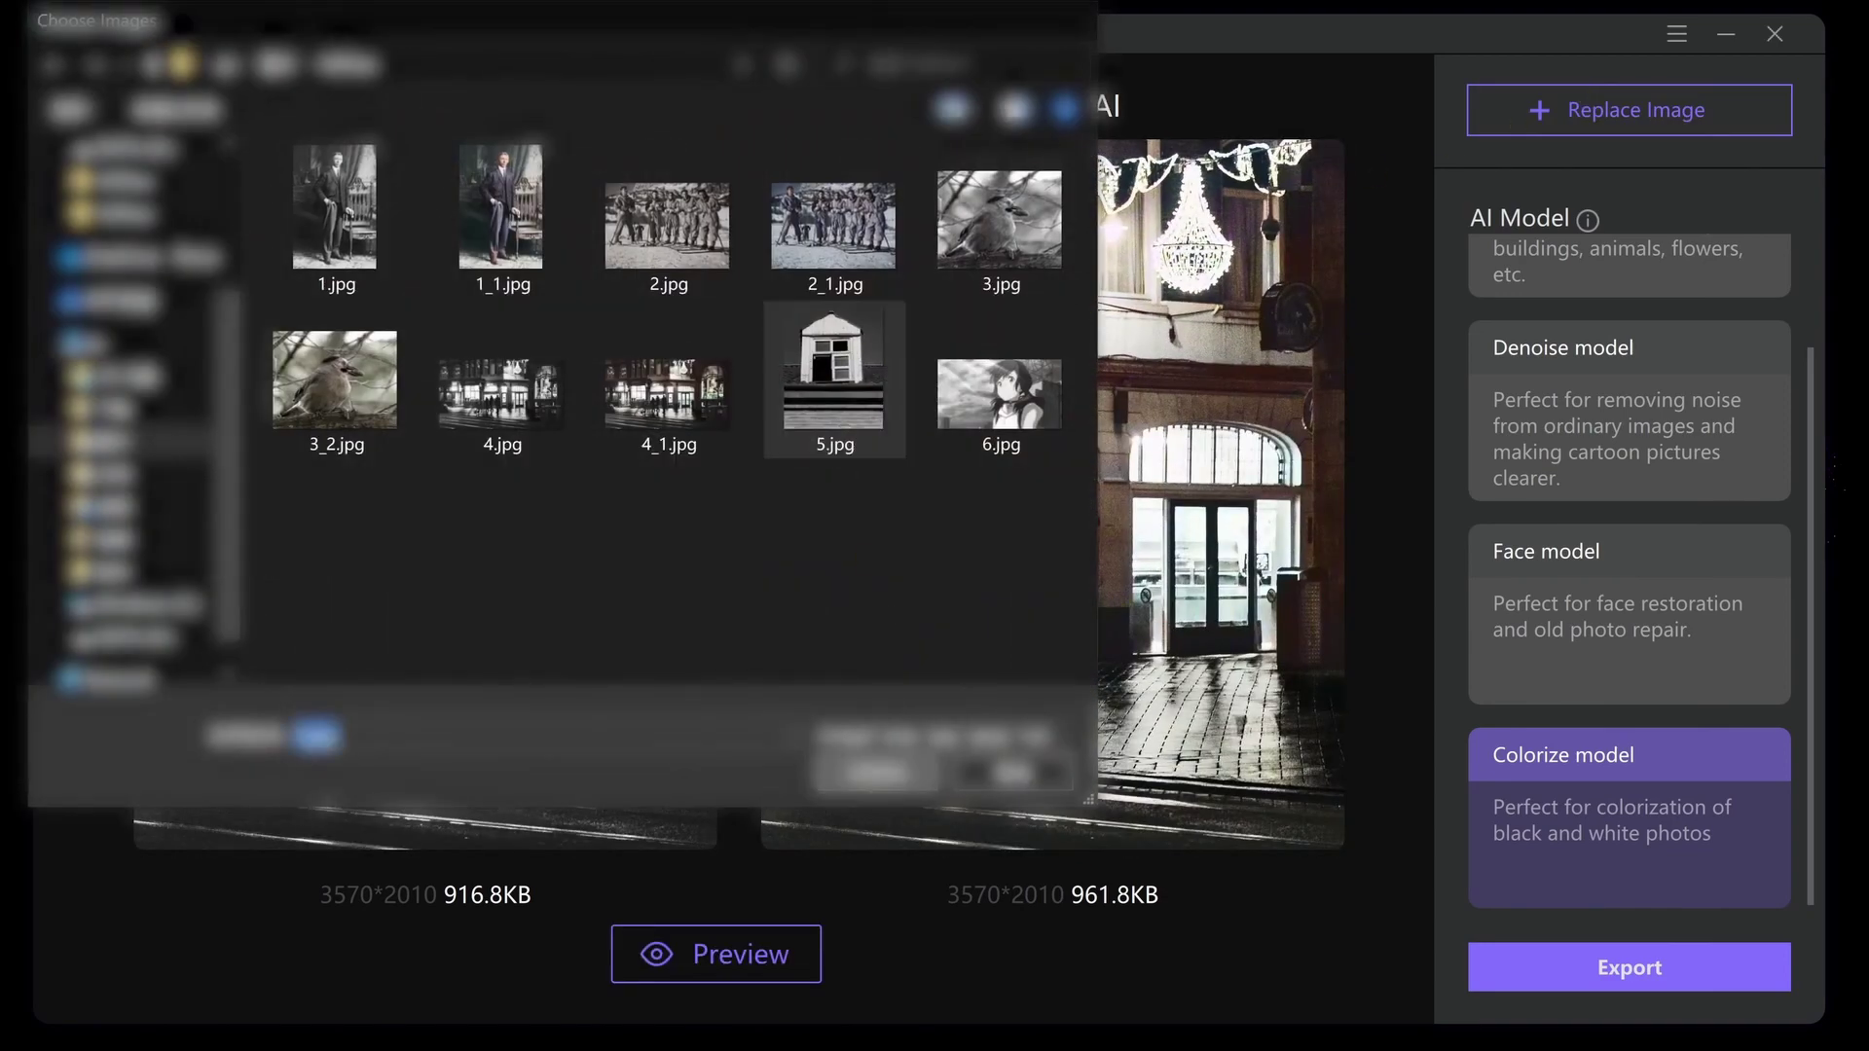
{"action": "left_click", "coordinate": [868, 784]}
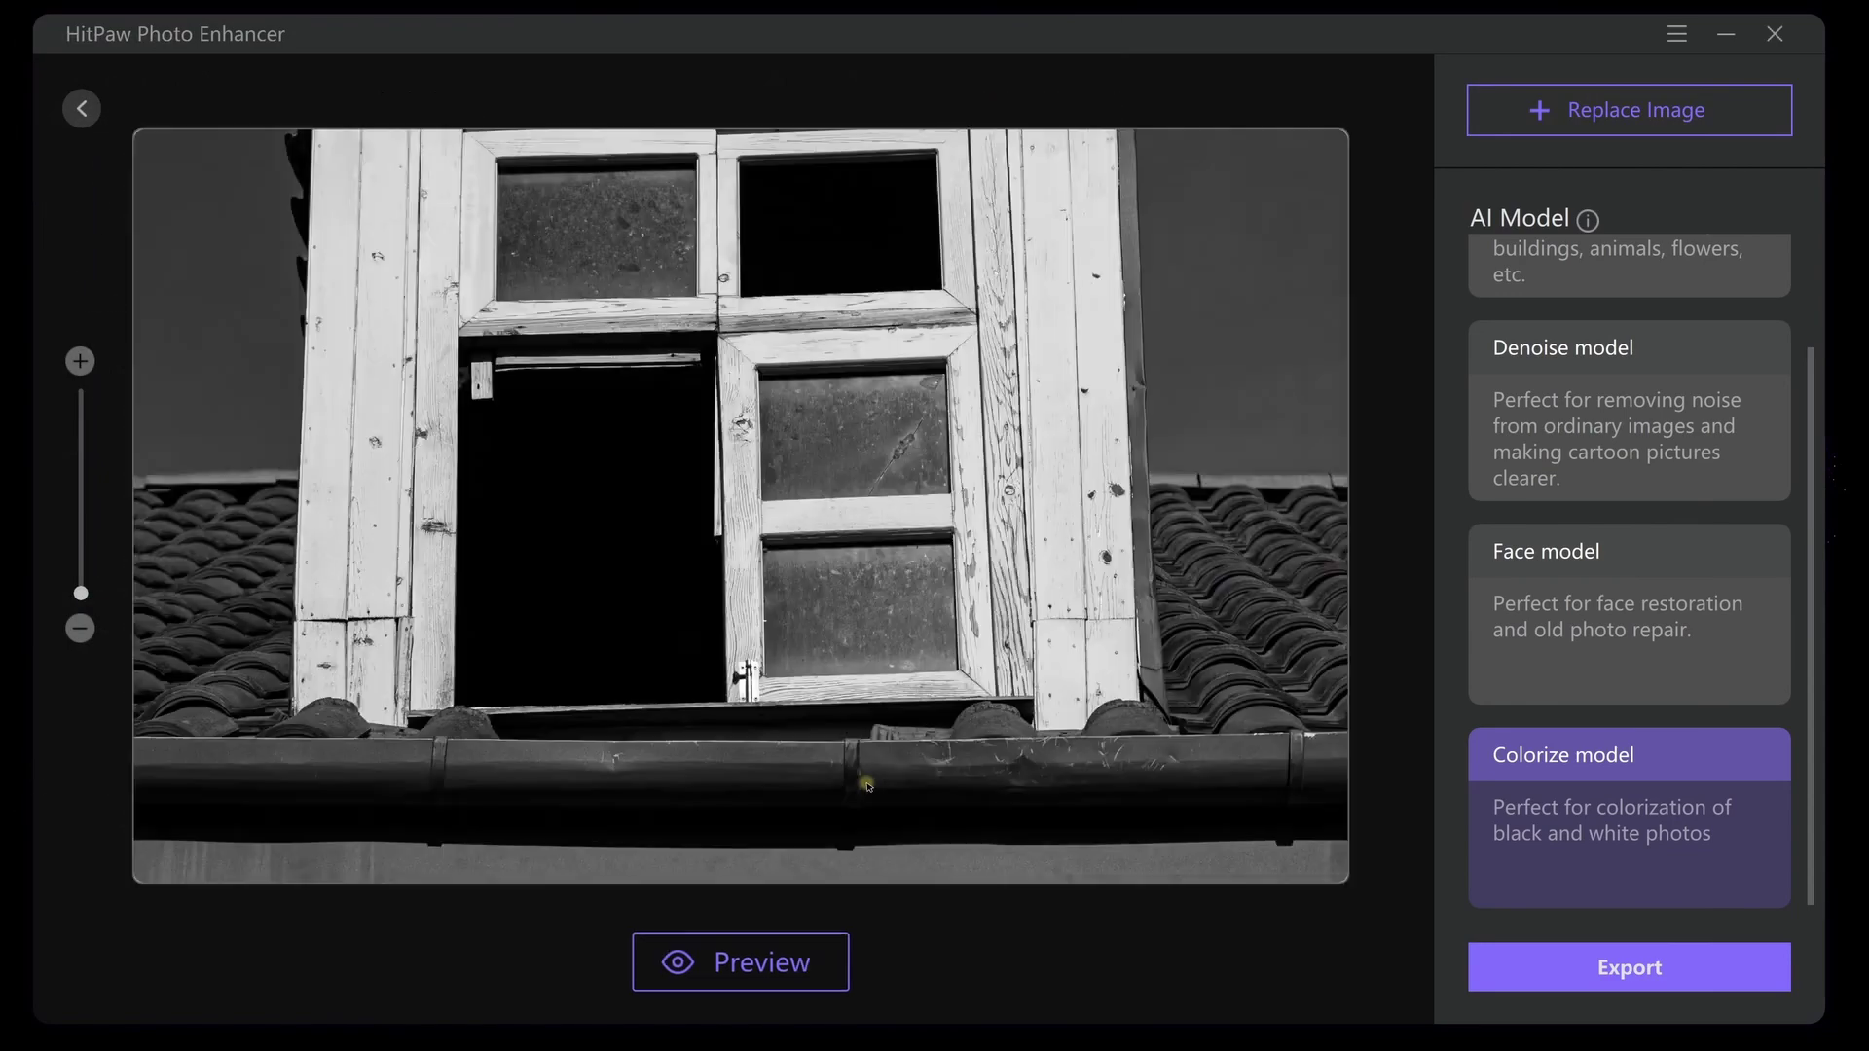
{"action": "left_click", "coordinate": [759, 964]}
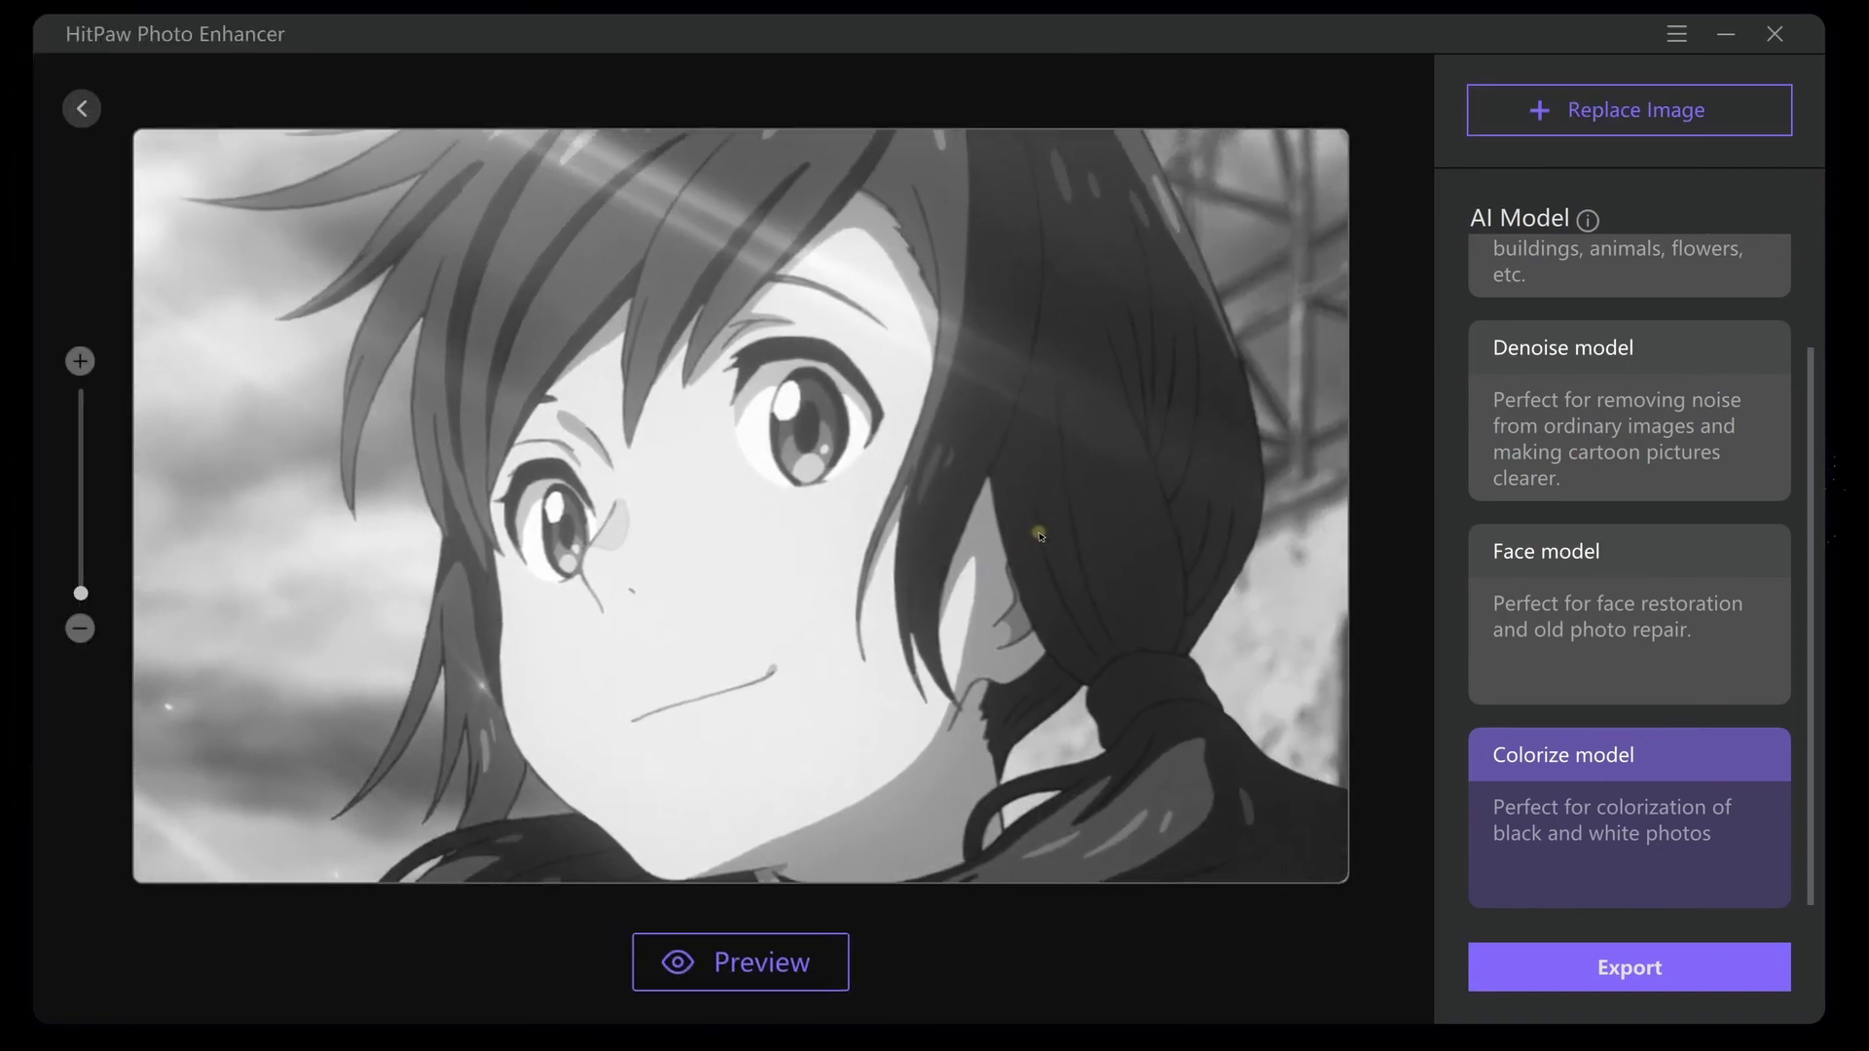
Colorize the anime girl image and zoom into the Original vs HitPaw AI comparison
{"action": "left_click", "coordinate": [817, 962]}
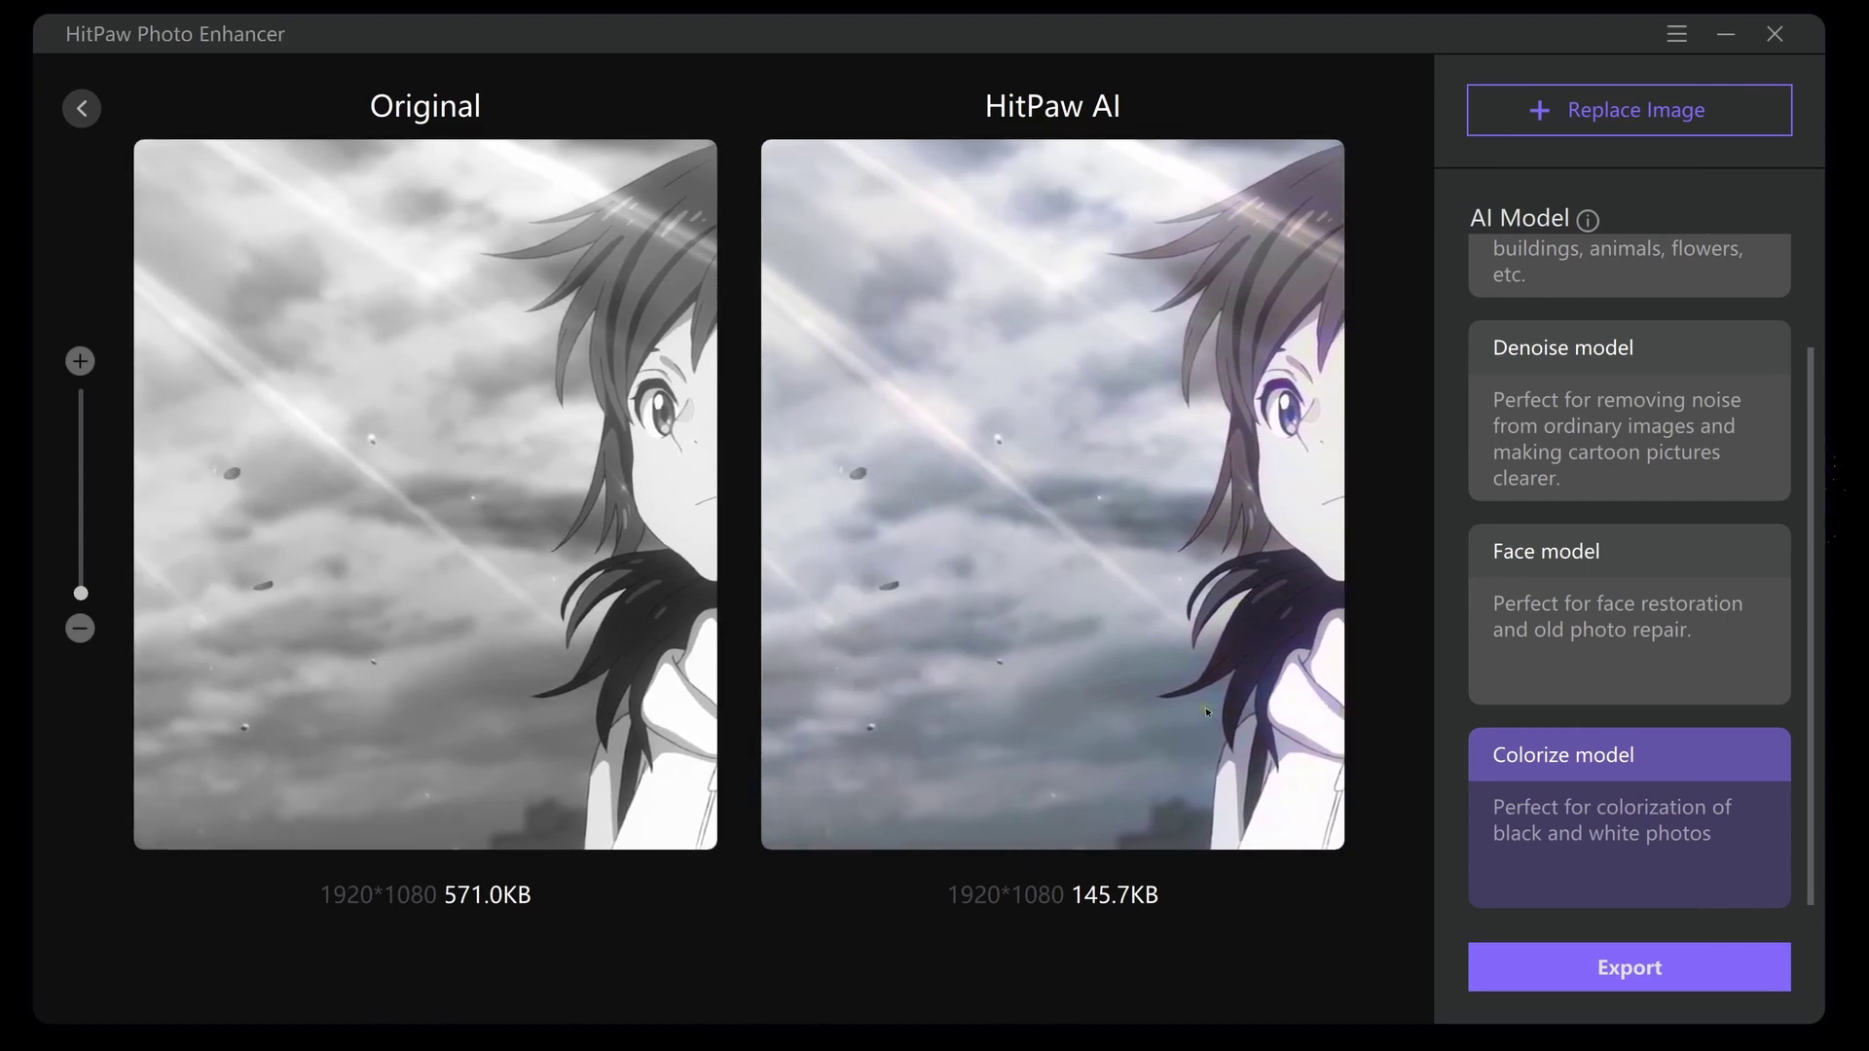
{"action": "scroll", "coordinate": [901, 563], "scroll_direction": "up", "scroll_amount": 2}
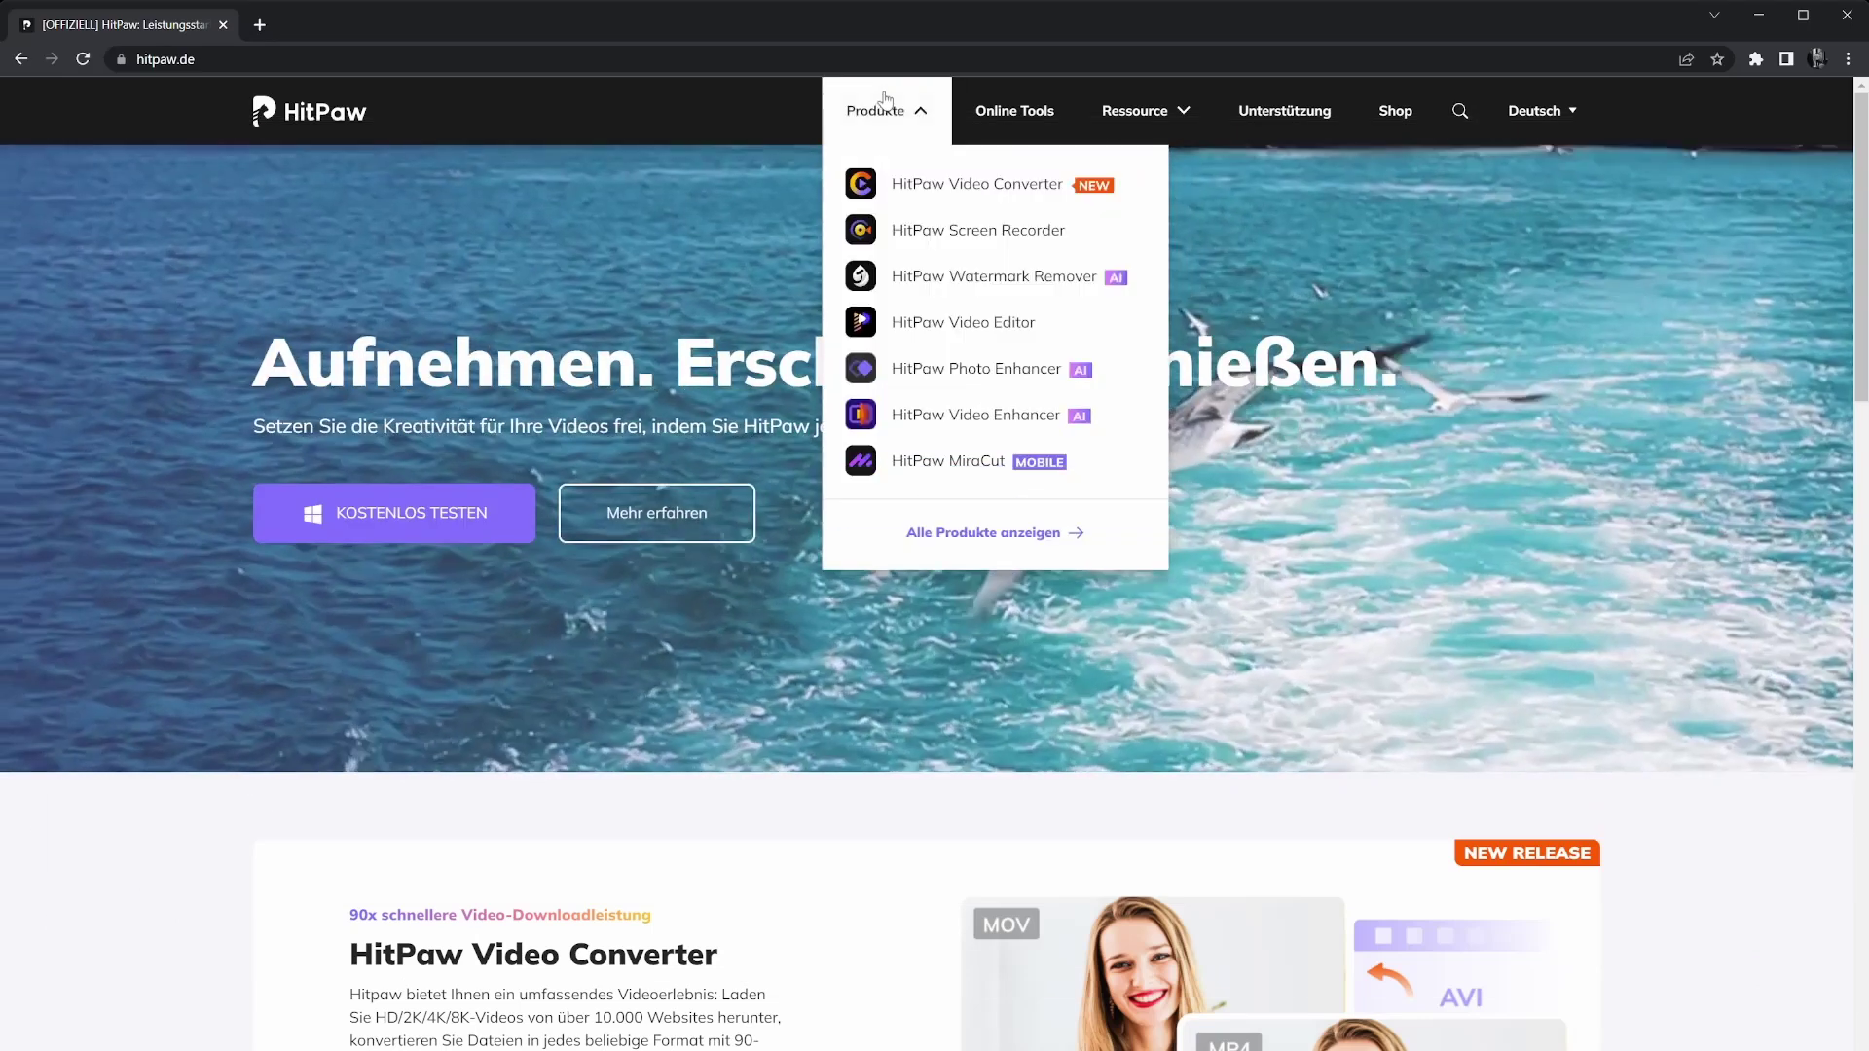
{"action": "mouse_move", "coordinate": [885, 111]}
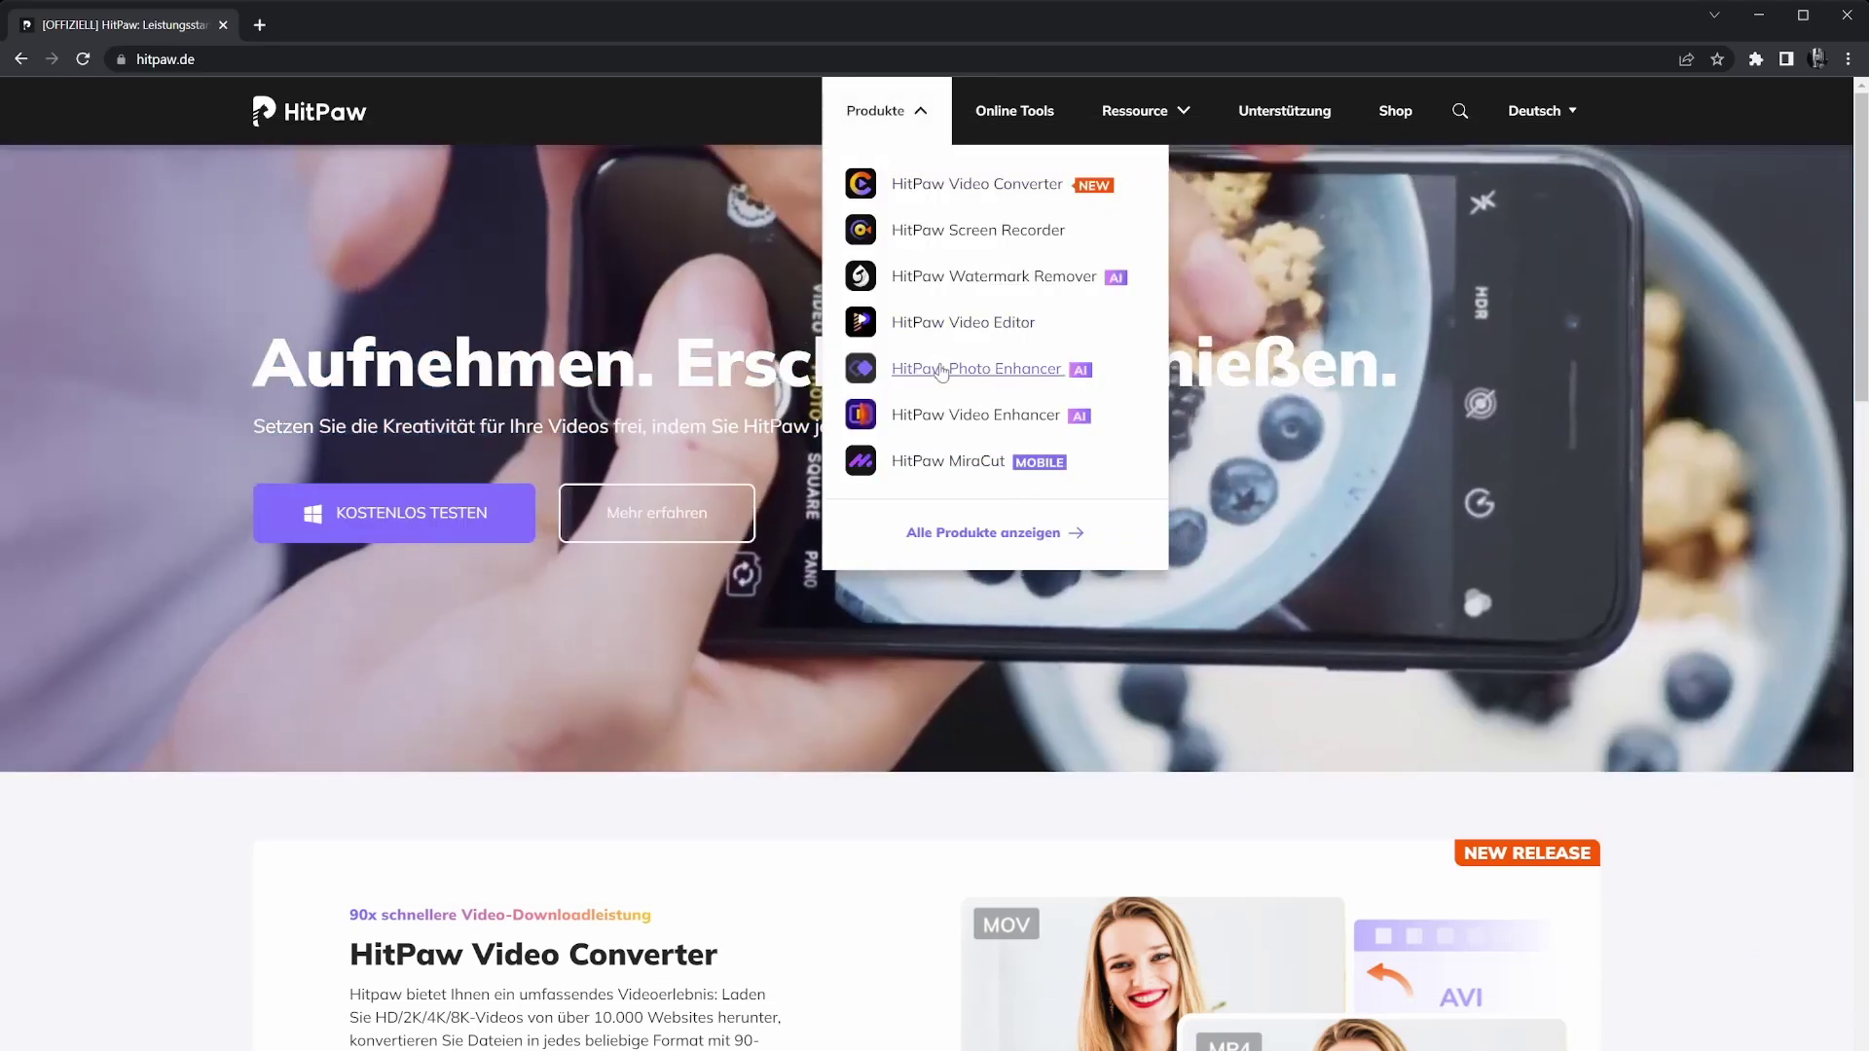
Open the Photo Enhancer page on hitpaw.de and its 8.99€/29.99€/59.99€ pricing plans
{"action": "left_click", "coordinate": [941, 369]}
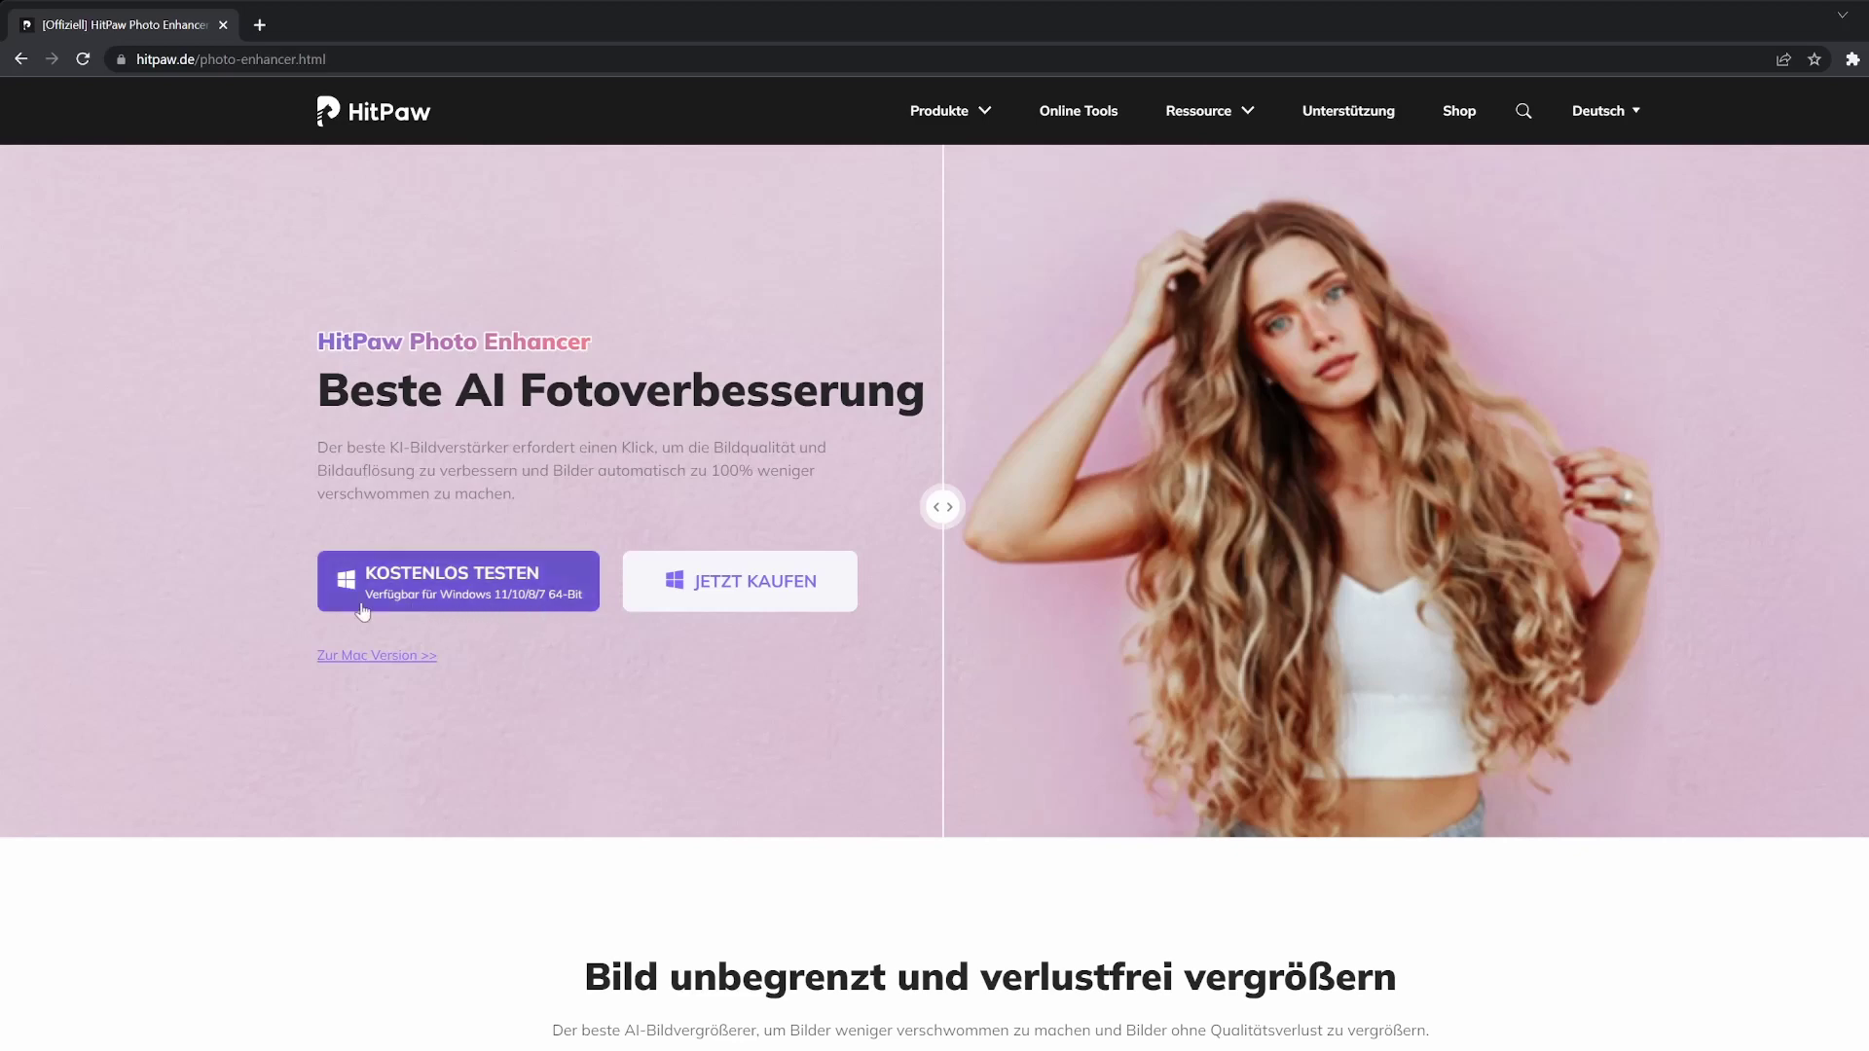
{"action": "left_click", "coordinate": [791, 584]}
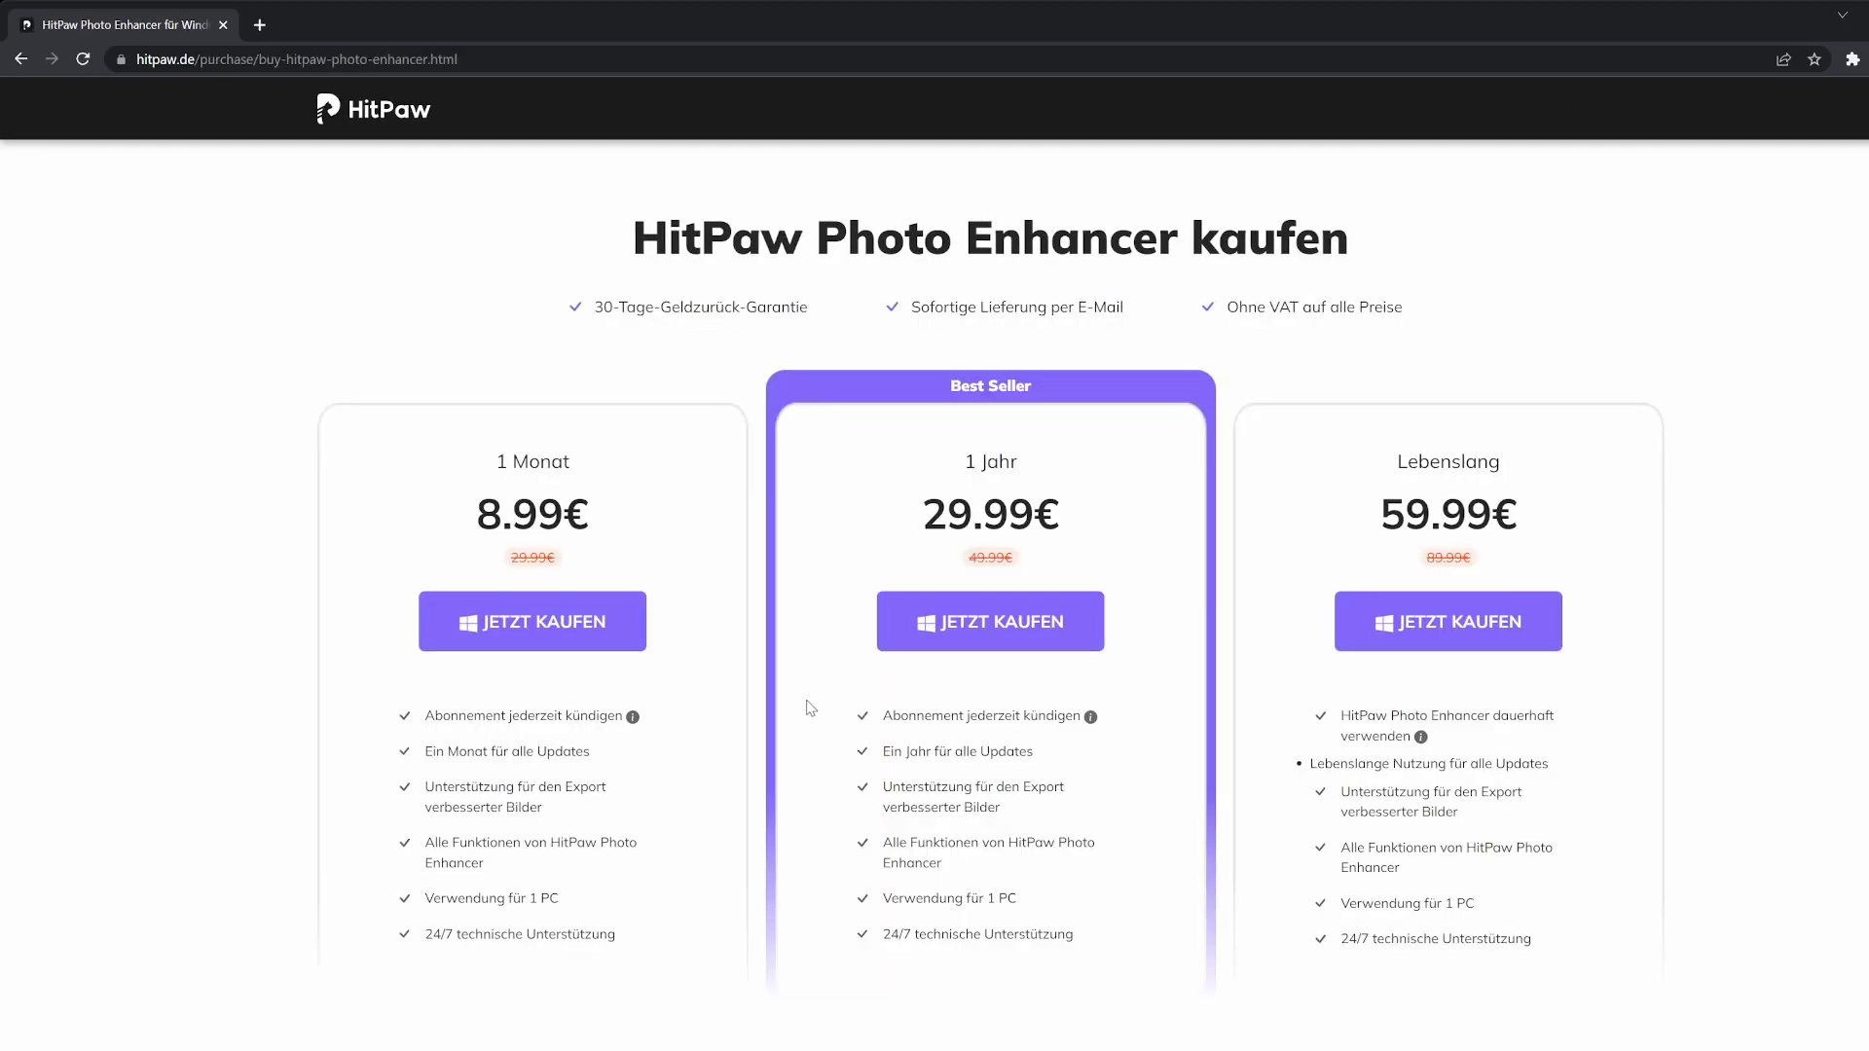